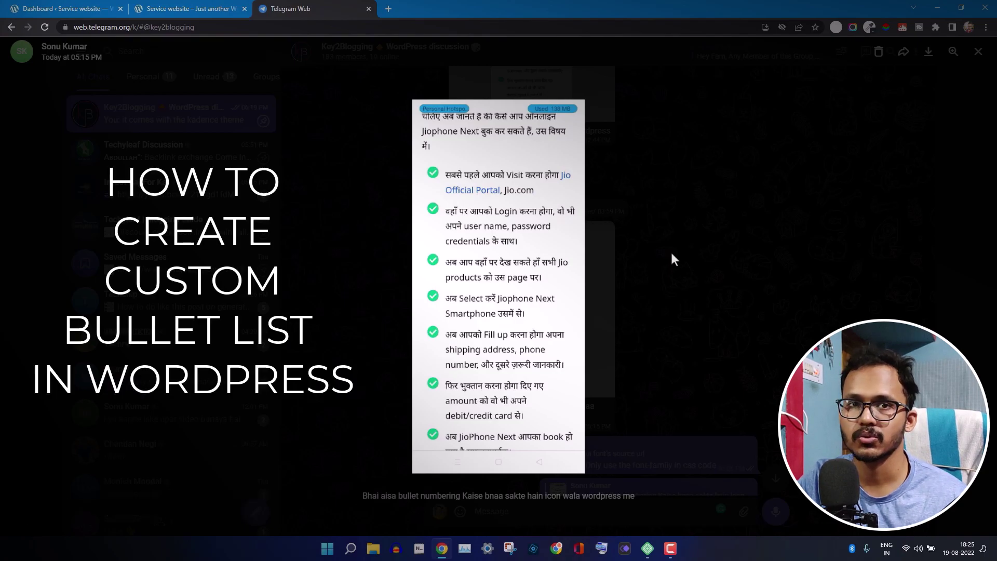
Confirm Kadence Blocks is active with a 'ka' plugin search, then start a new blank post
{"action": "left_click", "coordinate": [46, 4]}
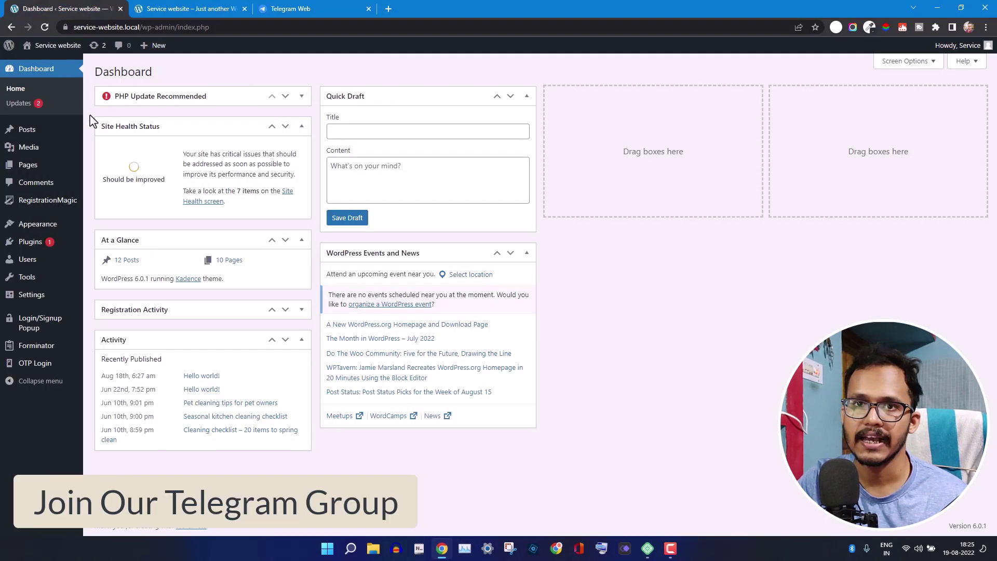
{"action": "mouse_move", "coordinate": [55, 252]}
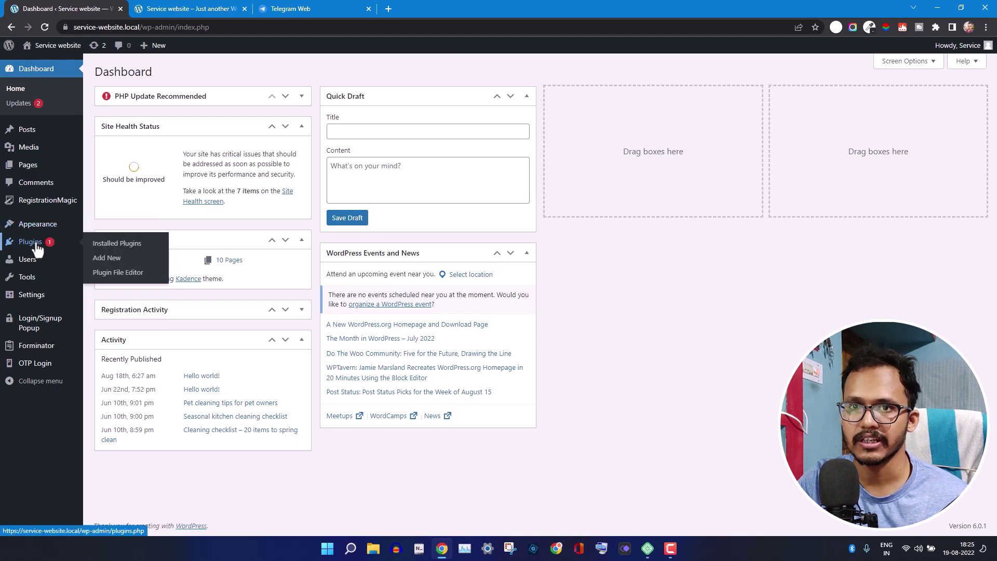
{"action": "left_click", "coordinate": [110, 260]}
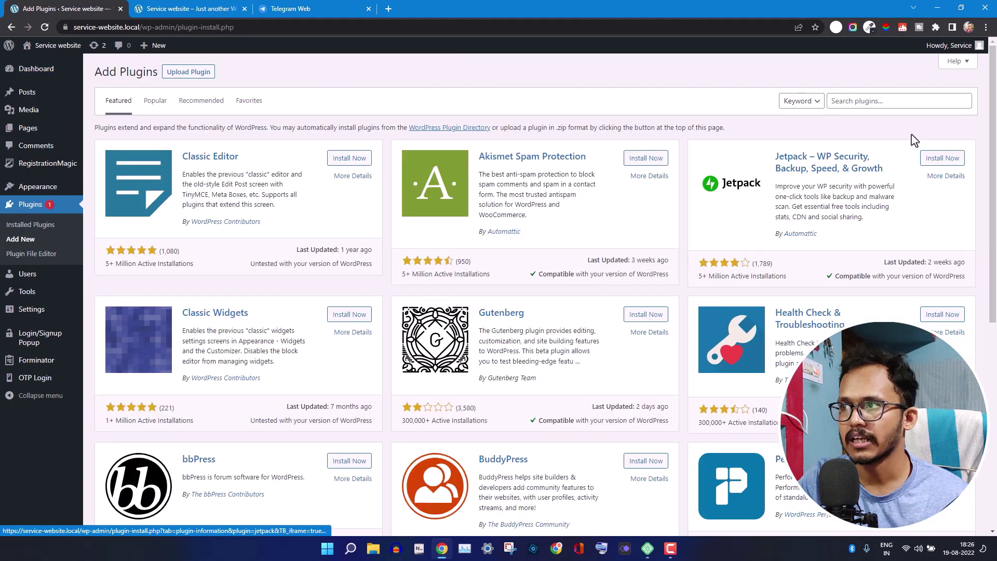
{"action": "left_click", "coordinate": [913, 98]}
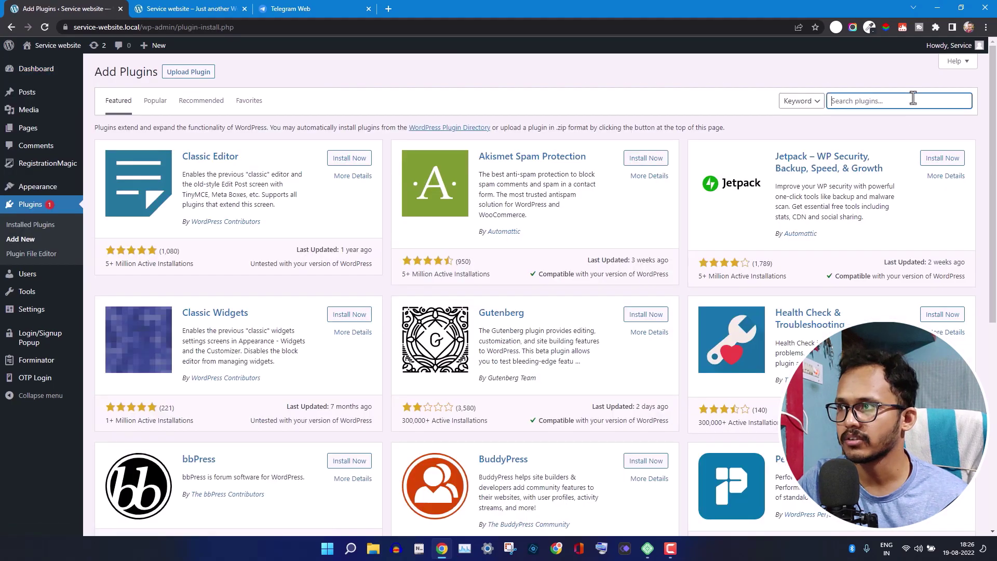
{"action": "type", "text": "kadence blocks"}
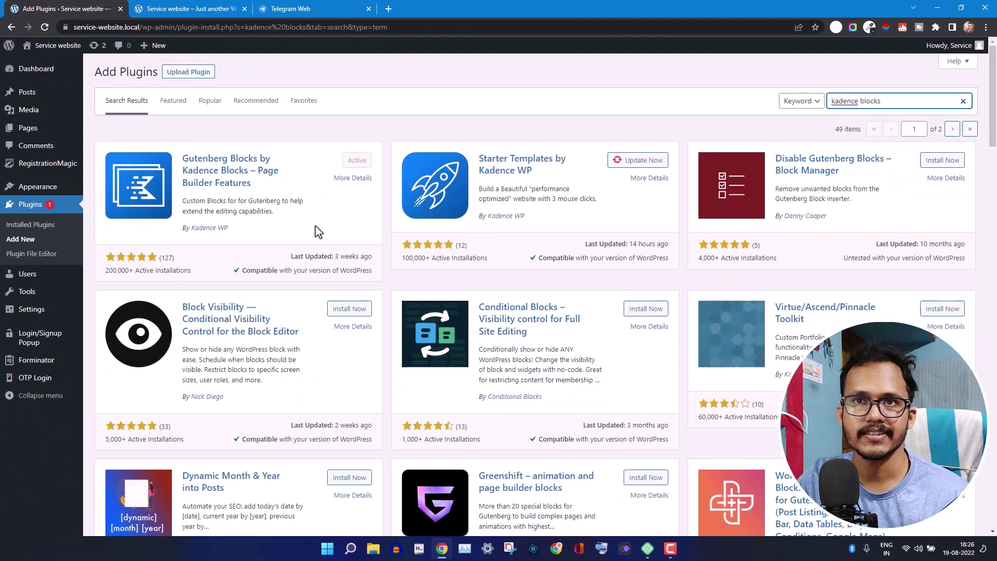
{"action": "mouse_move", "coordinate": [69, 104]}
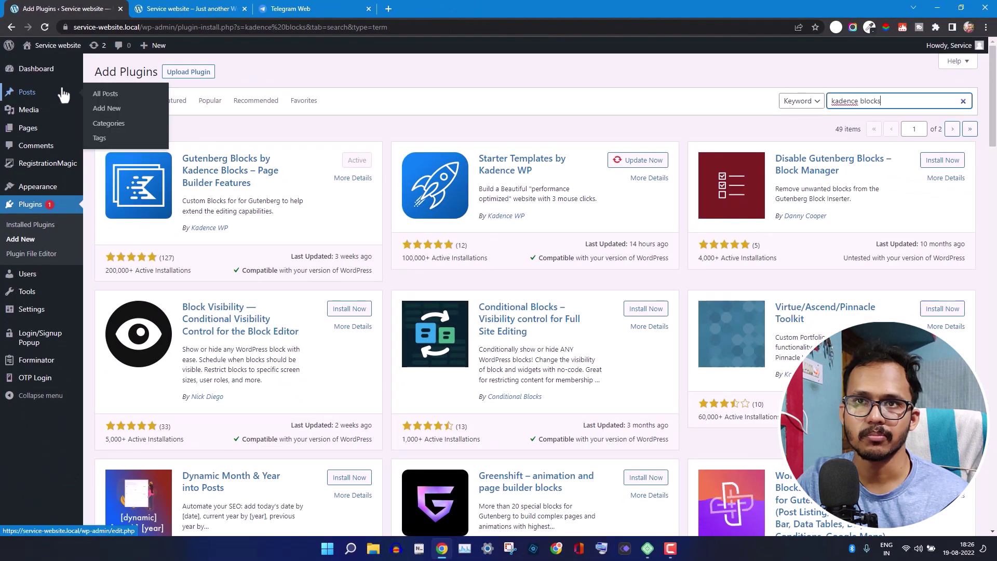
{"action": "left_click", "coordinate": [113, 110]}
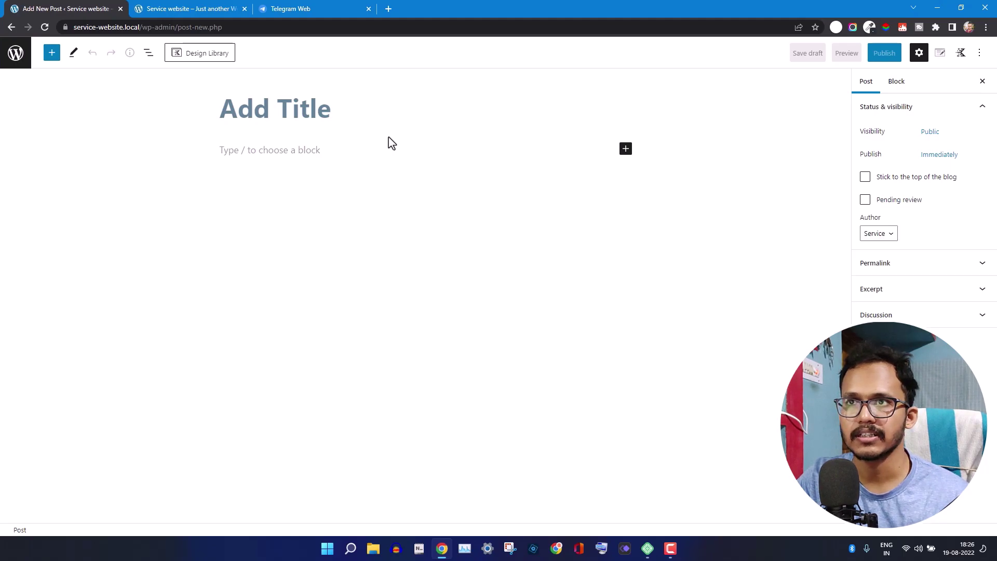
Search Google in a new tab for 'top 10 wordpress theme' and select the featured theme names
{"action": "left_click", "coordinate": [389, 9]}
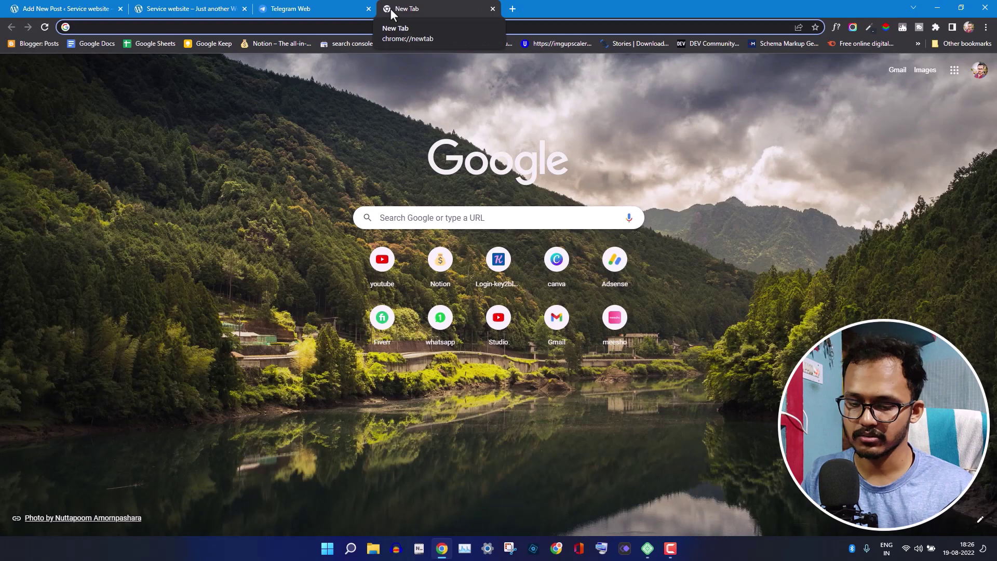
{"action": "type", "text": "top 1"}
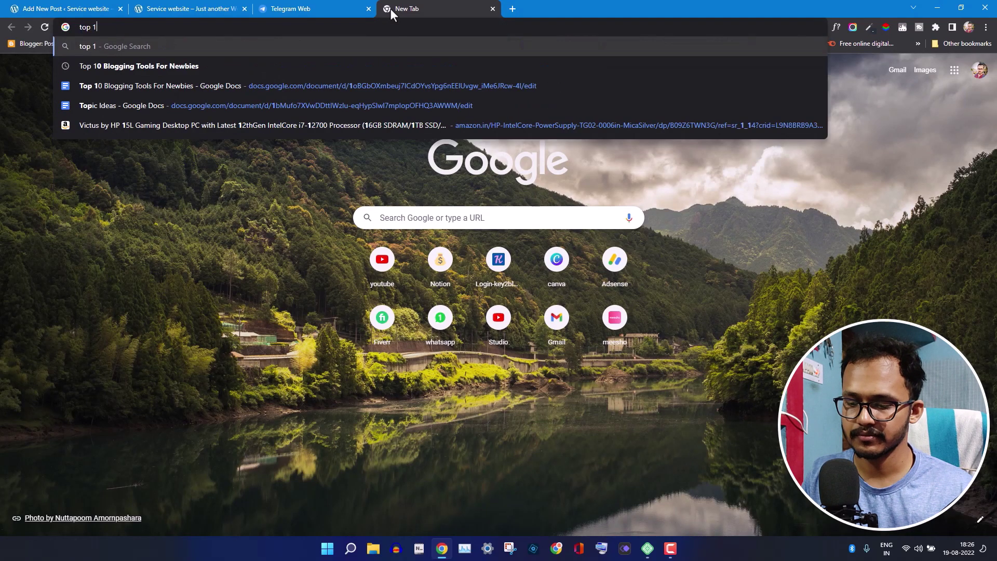
{"action": "type", "text": "0 wor"}
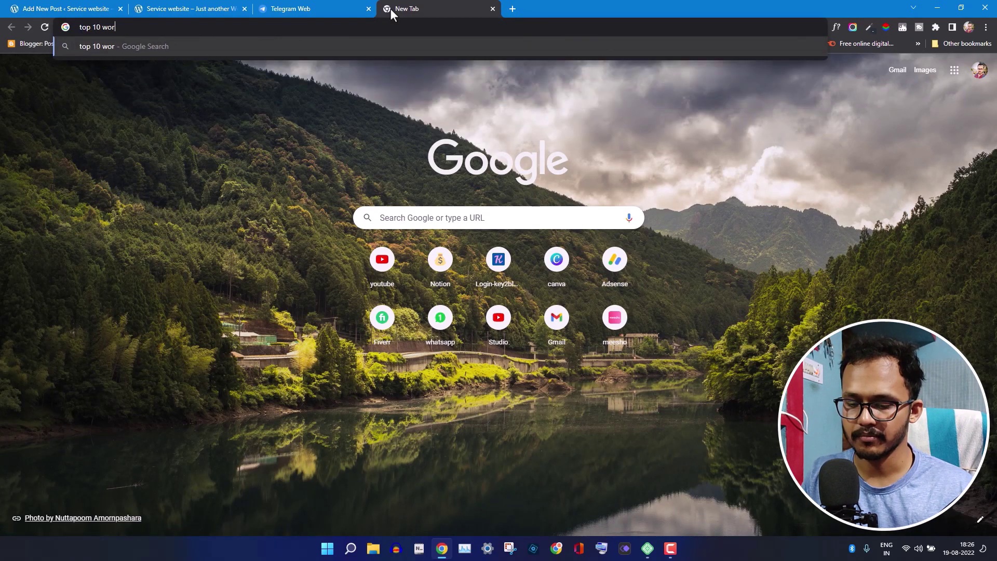
{"action": "type", "text": "dpress th"}
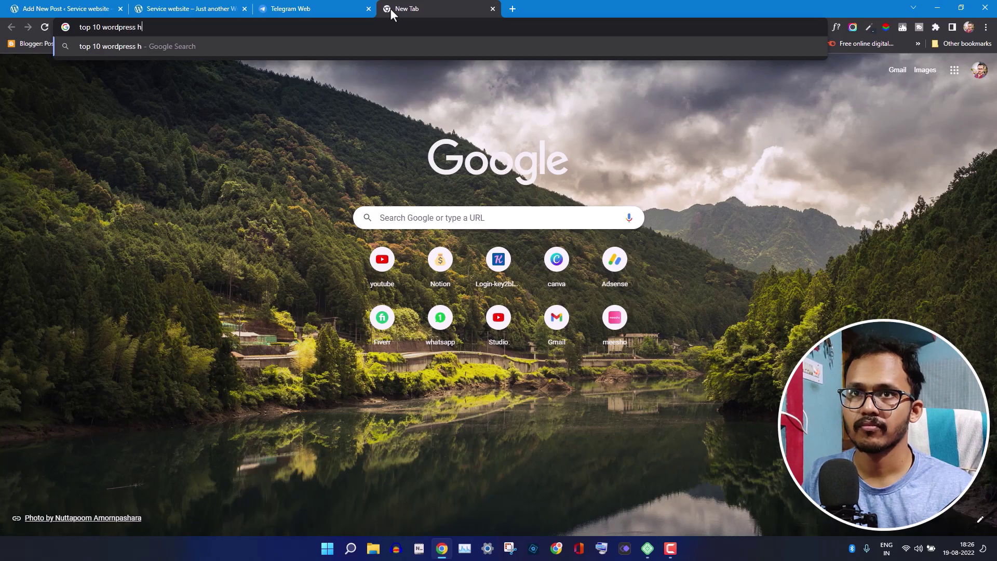
{"action": "type", "text": "eme"}
{"action": "key", "text": "Return"}
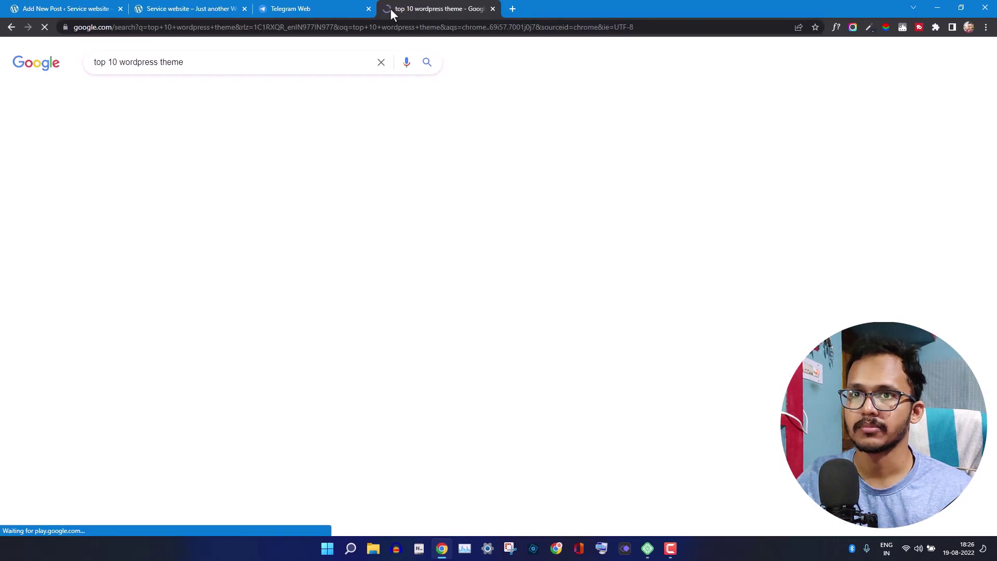
{"action": "scroll", "coordinate": [441, 218], "scroll_direction": "down", "scroll_amount": 7}
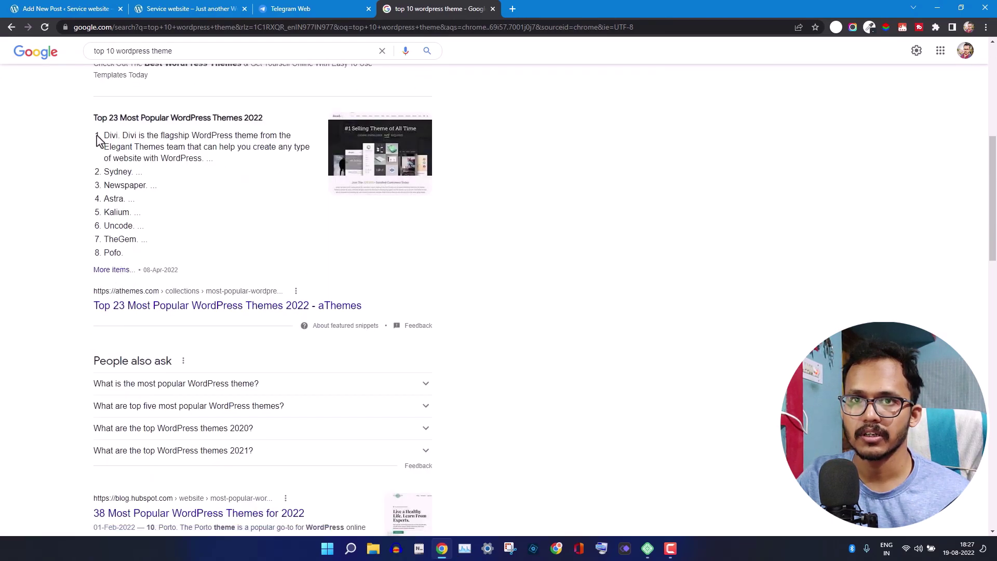
{"action": "left_click_drag", "start_coordinate": [100, 136], "coordinate": [158, 249]}
{"action": "key", "text": "ctrl+c"}
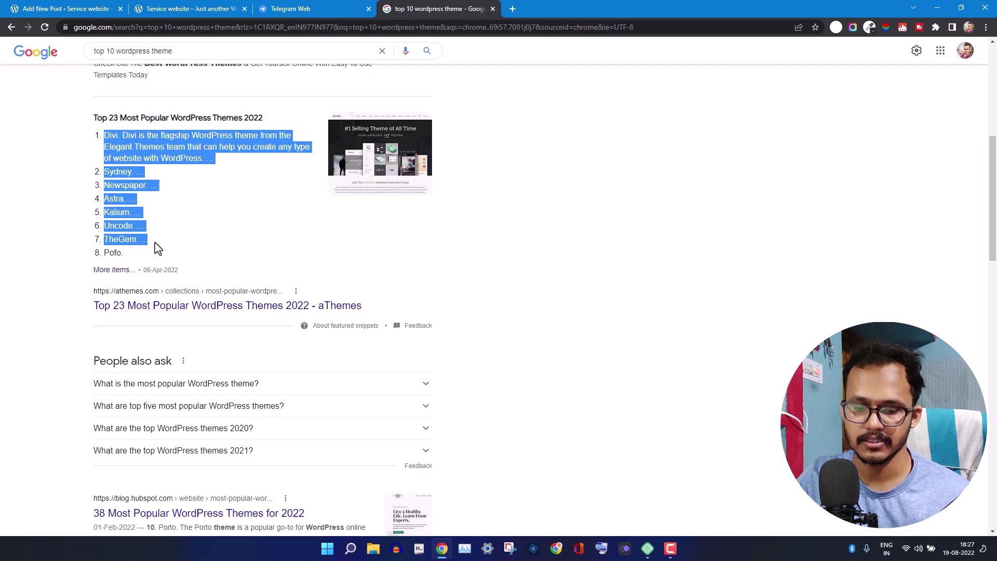
Paste the theme names Divi through TheGem into a new List block and delete Divi's description
{"action": "left_click", "coordinate": [66, 7]}
{"action": "left_click", "coordinate": [254, 154]}
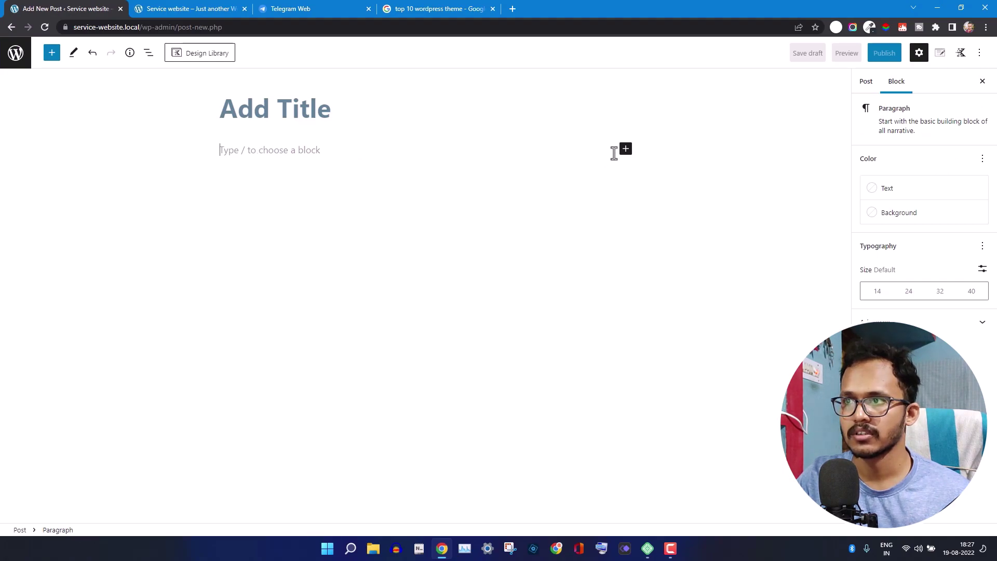
{"action": "left_click", "coordinate": [626, 150]}
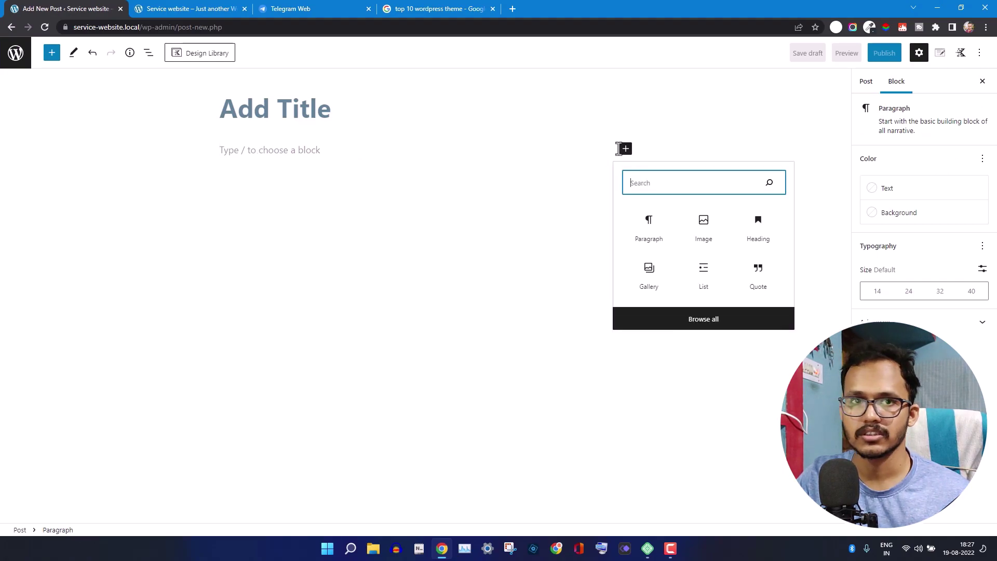
{"action": "left_click", "coordinate": [704, 276]}
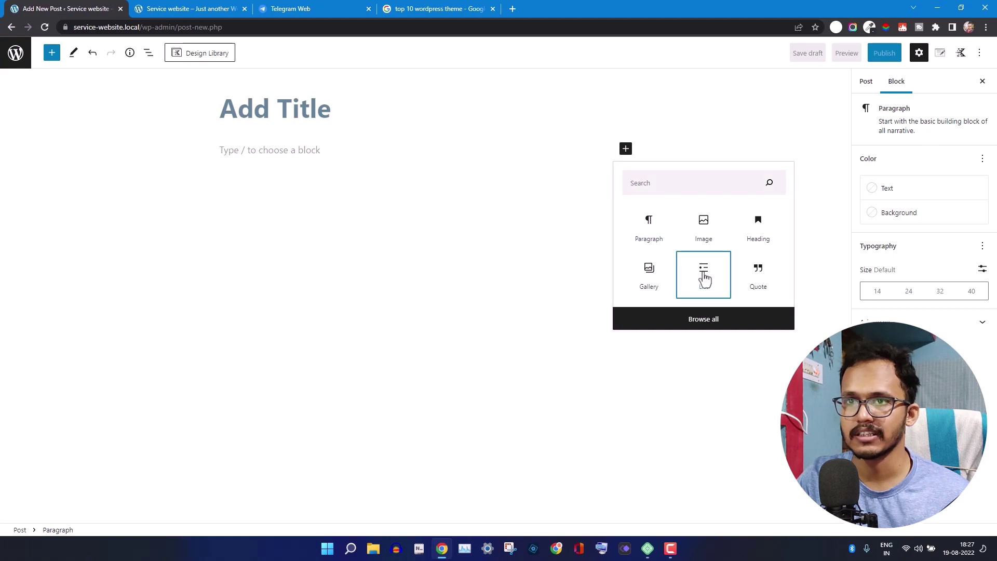
{"action": "left_click", "coordinate": [704, 277]}
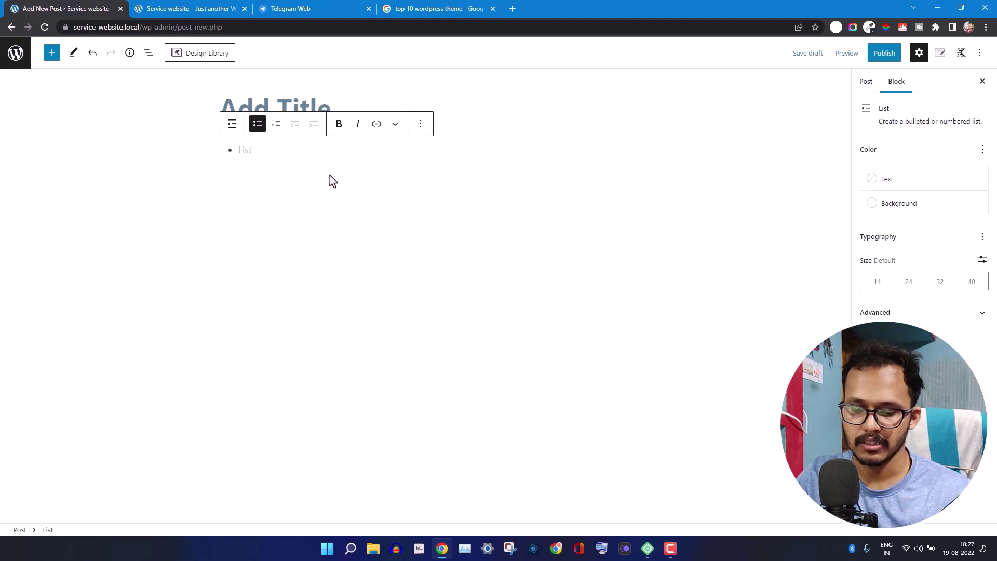
{"action": "key", "text": "ctrl+v"}
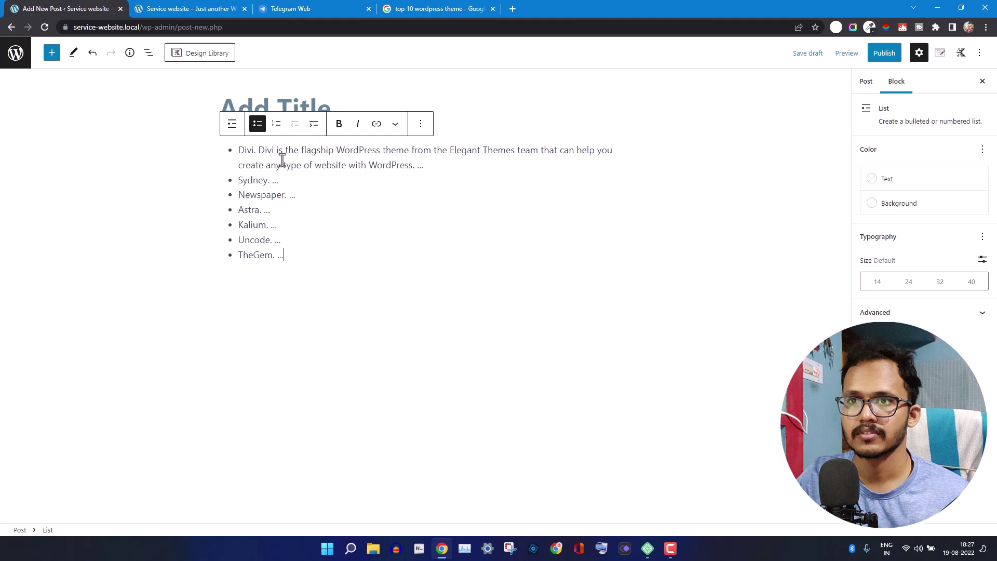
{"action": "left_click_drag", "start_coordinate": [261, 150], "coordinate": [448, 160]}
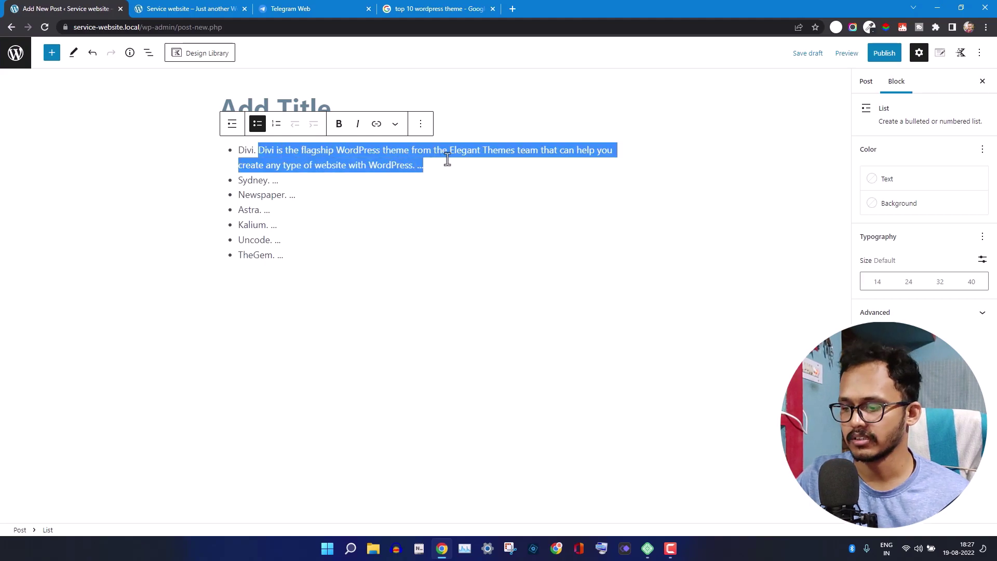
{"action": "key", "text": "BackSpace"}
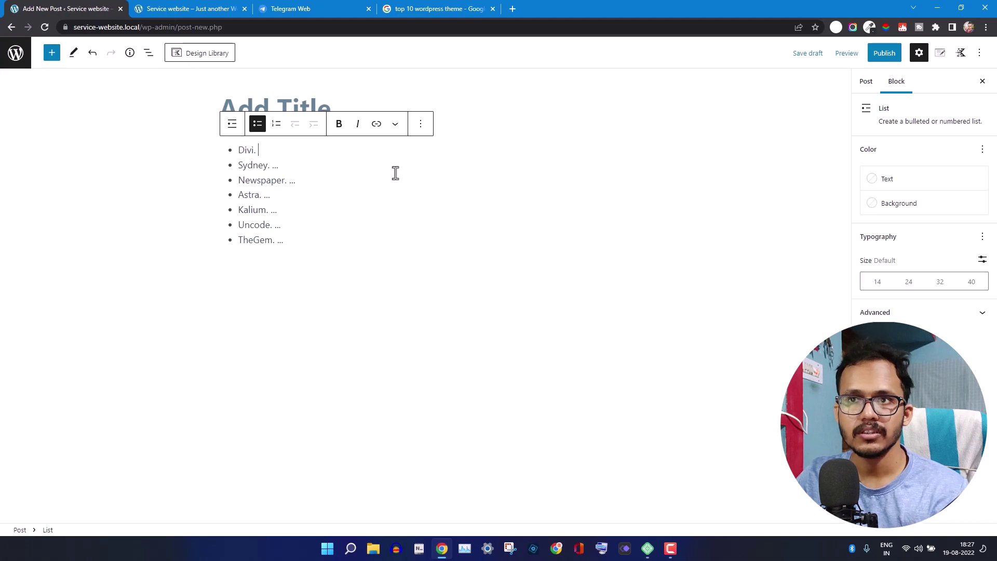
Transform the theme List block into a Kadence Icon List with check-mark icons
{"action": "left_click", "coordinate": [232, 124]}
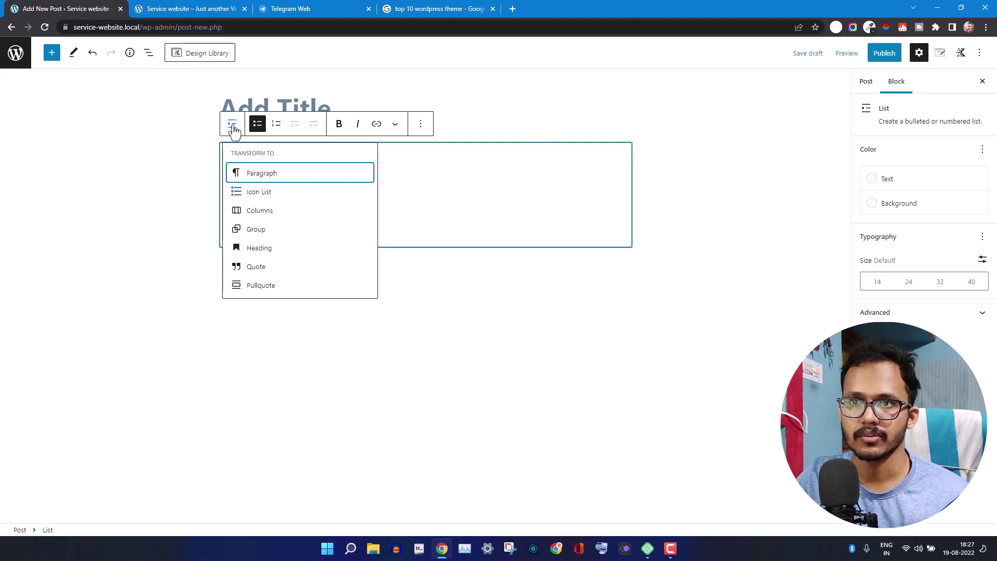
{"action": "left_click", "coordinate": [269, 195]}
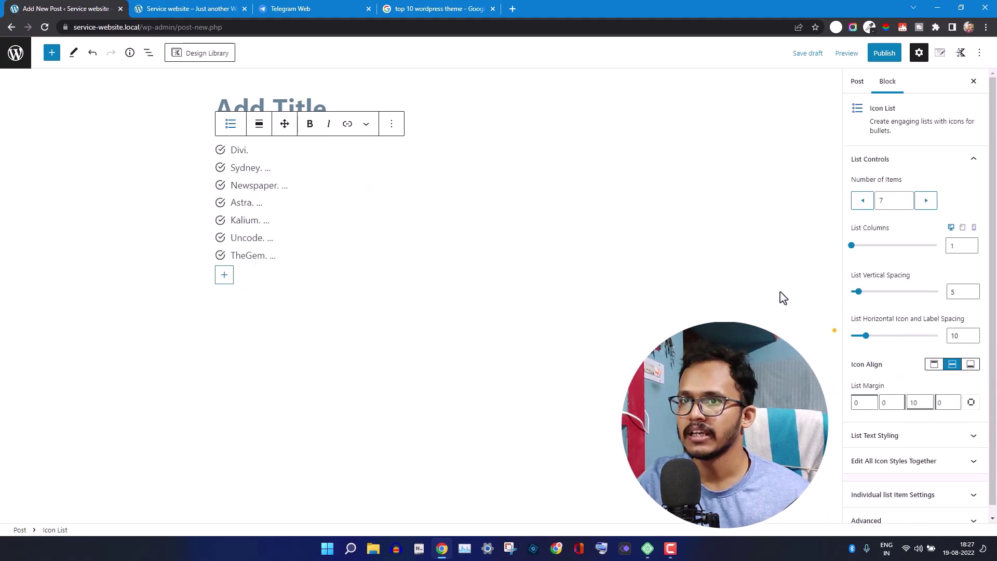
{"action": "scroll", "coordinate": [913, 323], "scroll_direction": "down", "scroll_amount": 1}
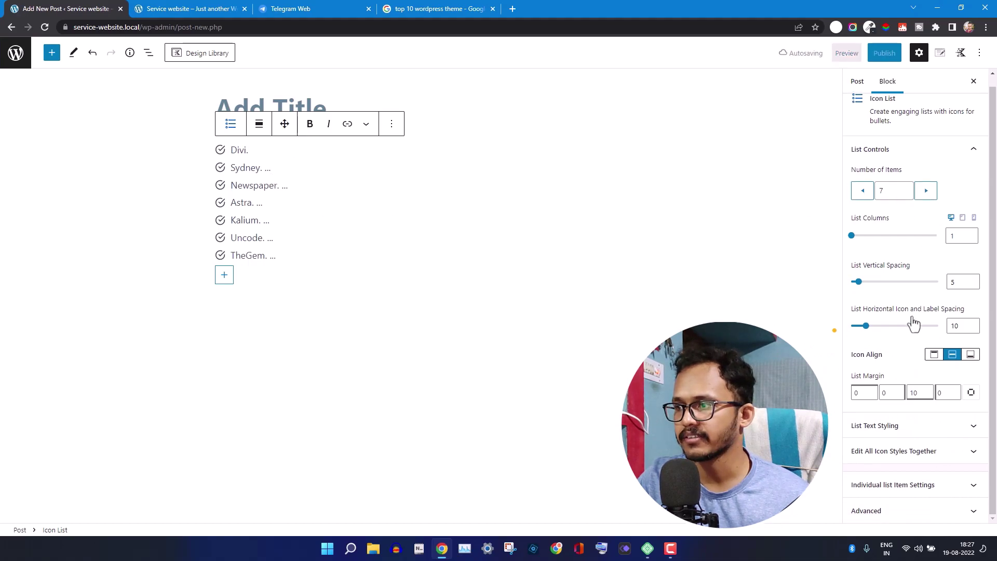
Replace the shared check-mark icon, trying a checkbox icon and then plain circle bullets
{"action": "left_click", "coordinate": [897, 457]}
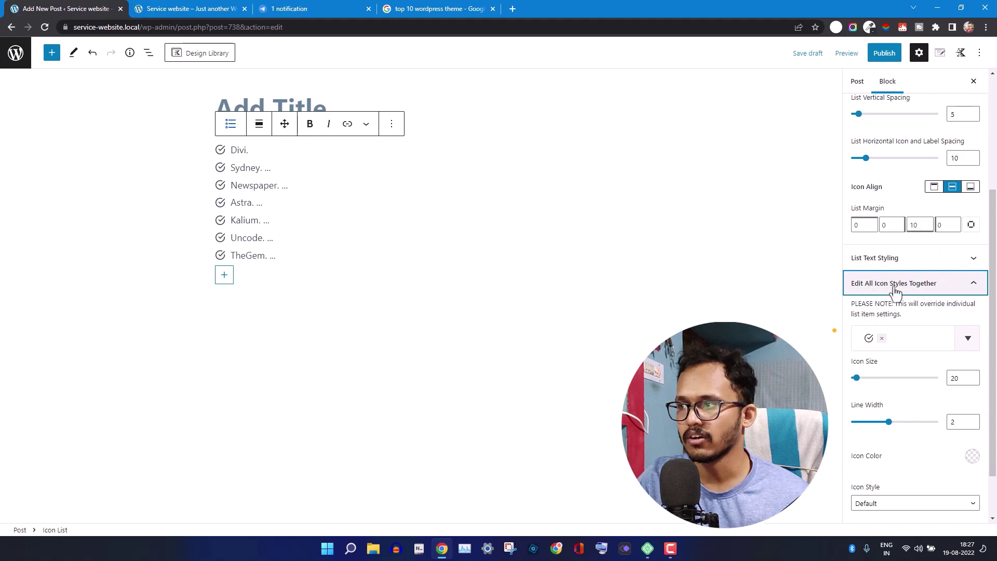
{"action": "left_click", "coordinate": [882, 339]}
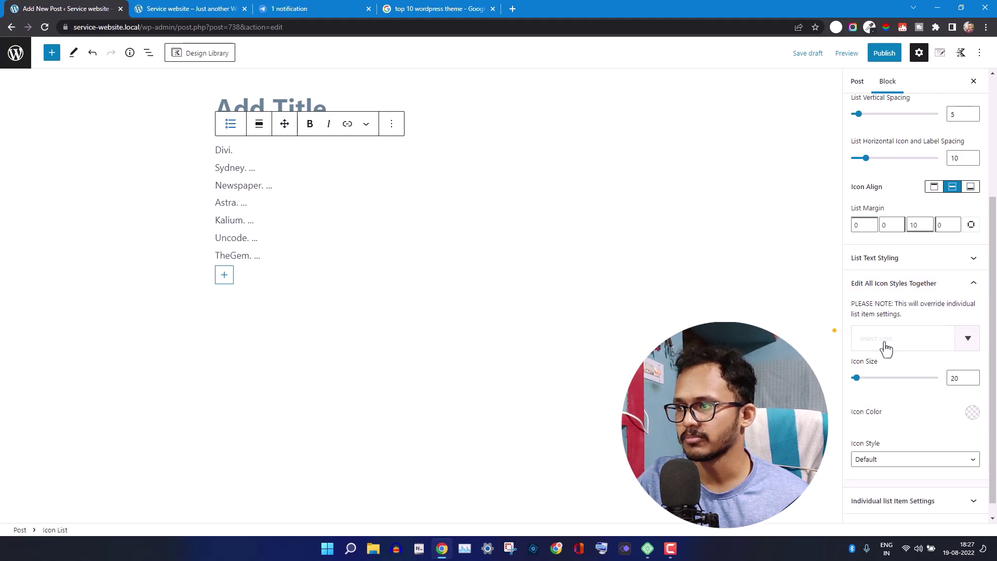
{"action": "left_click", "coordinate": [903, 343]}
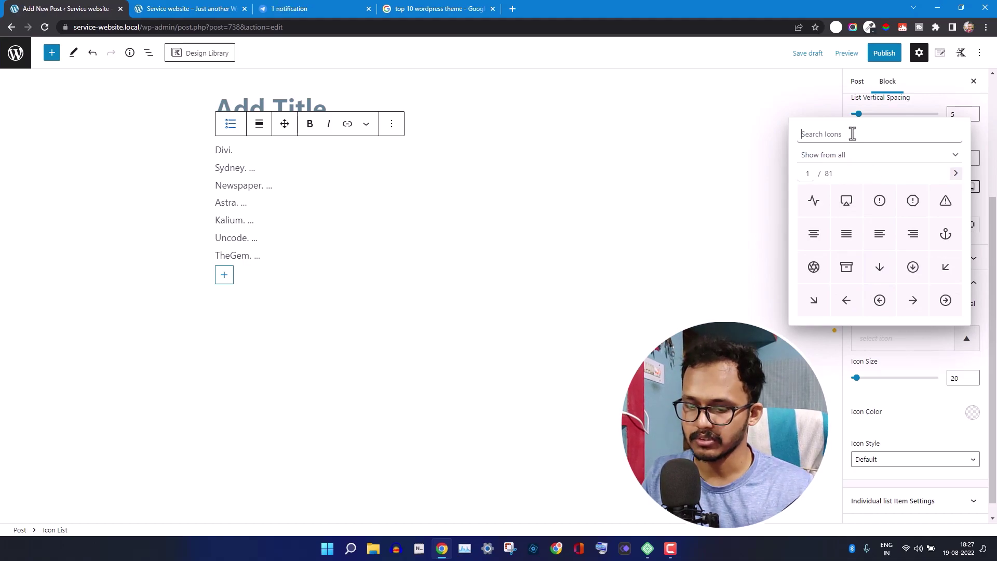
{"action": "type", "text": "tick"}
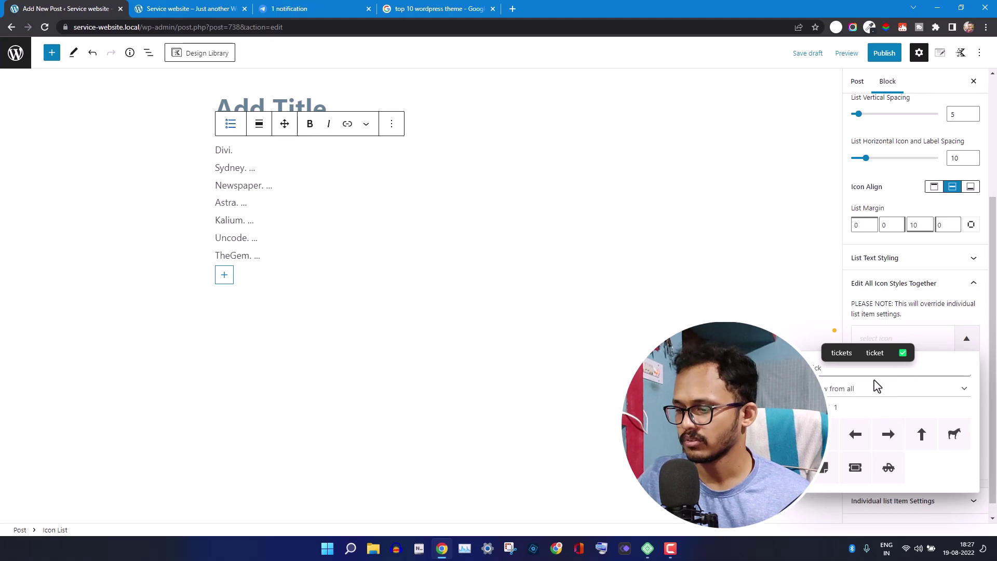
{"action": "key", "text": "BackSpace"}
{"action": "key", "text": "BackSpace"}
{"action": "key", "text": "BackSpace"}
{"action": "key", "text": "BackSpace"}
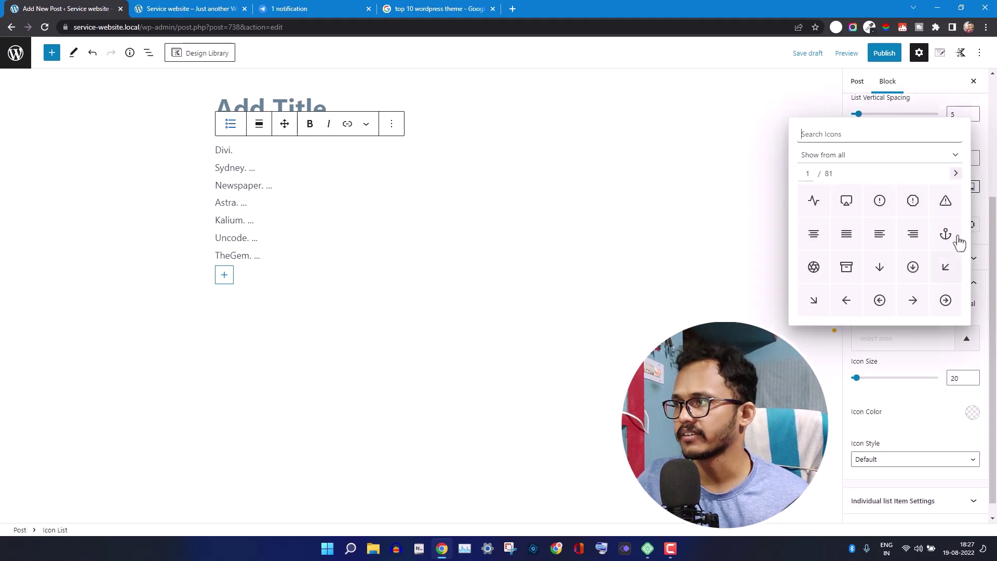
{"action": "left_click", "coordinate": [957, 175]}
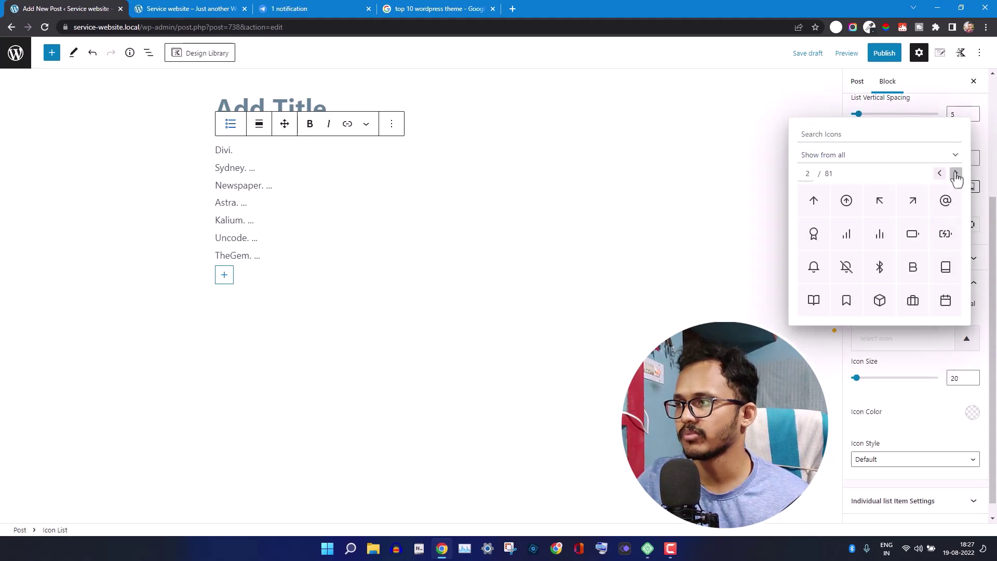
{"action": "left_click", "coordinate": [957, 175]}
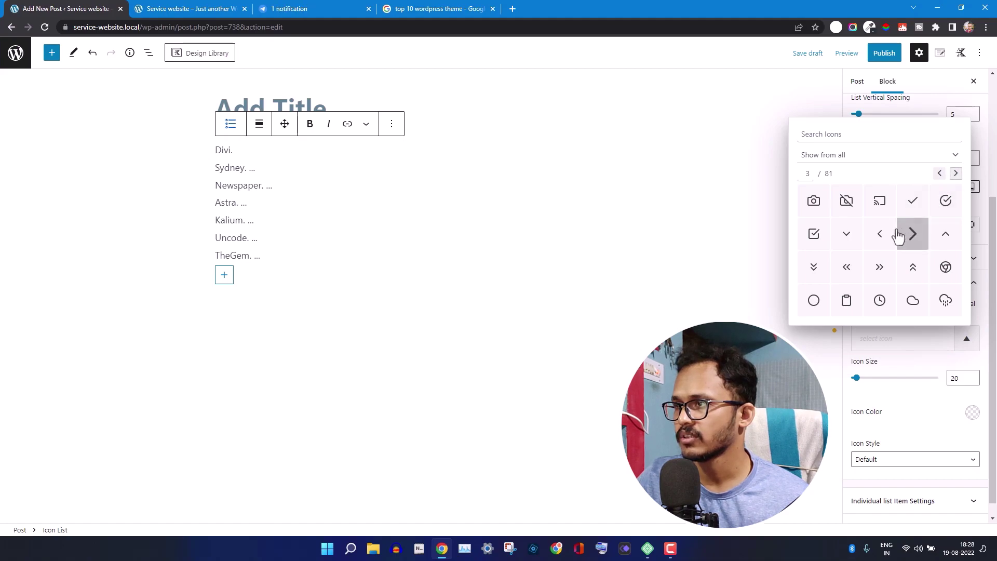
{"action": "left_click", "coordinate": [814, 235]}
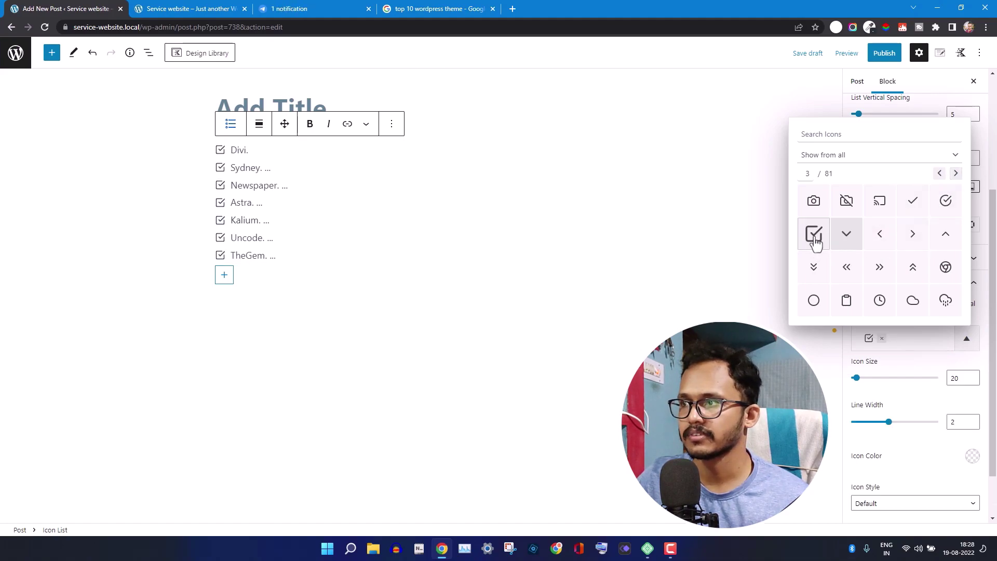
{"action": "left_click", "coordinate": [818, 306]}
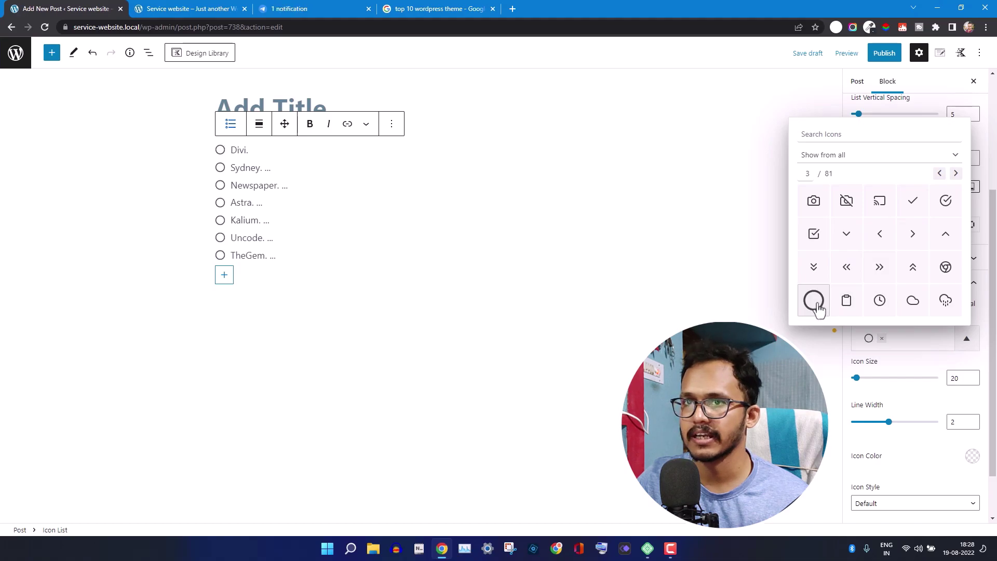
Page through the icon set and make the bullets filled circled right arrows
{"action": "left_click", "coordinate": [956, 173]}
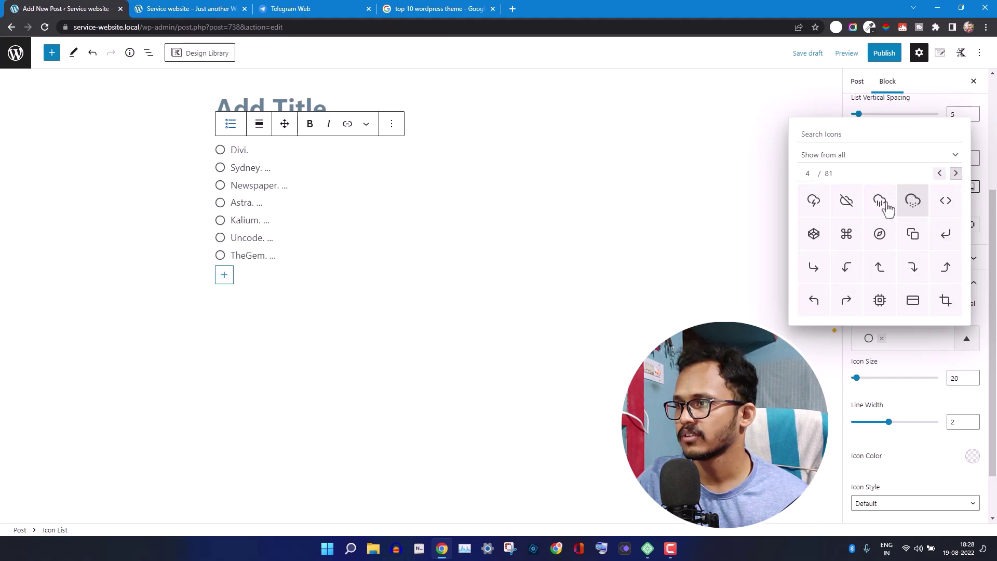
{"action": "left_click", "coordinate": [956, 173]}
{"action": "left_click", "coordinate": [956, 173]}
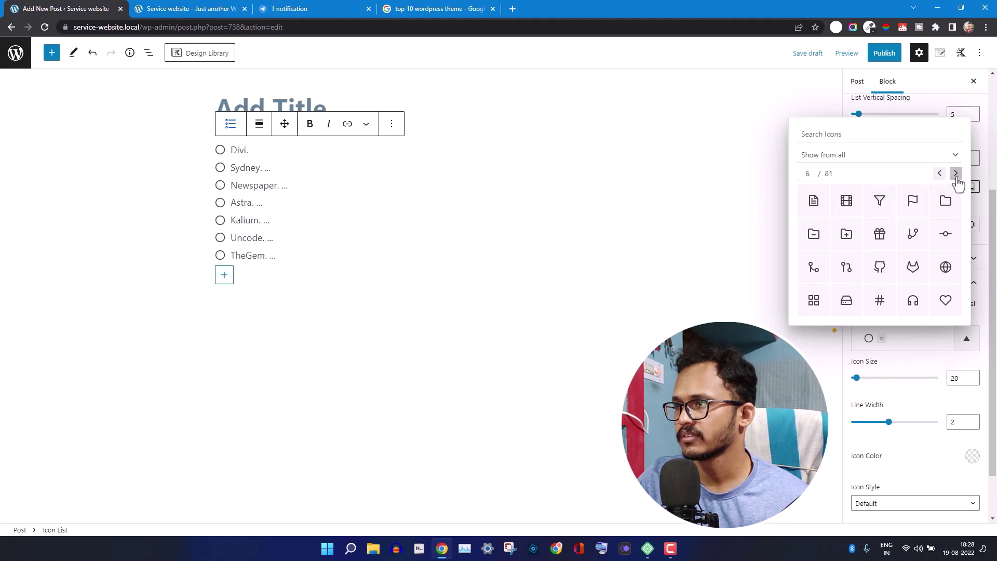
{"action": "left_click", "coordinate": [956, 173]}
{"action": "left_click", "coordinate": [956, 173]}
{"action": "left_click", "coordinate": [956, 173]}
{"action": "left_click", "coordinate": [956, 173]}
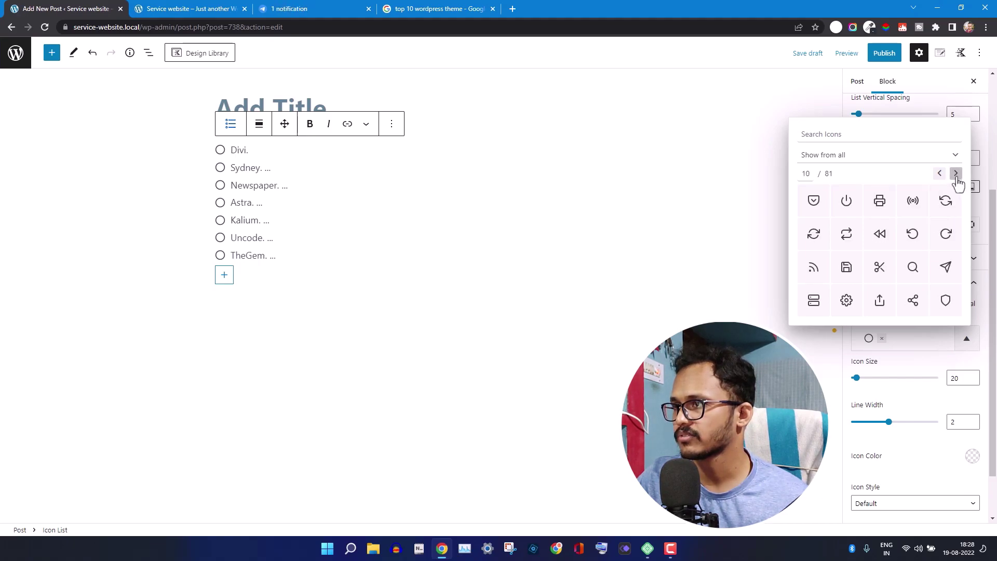
{"action": "left_click", "coordinate": [956, 173]}
{"action": "left_click", "coordinate": [956, 173]}
{"action": "left_click", "coordinate": [956, 173]}
{"action": "left_click", "coordinate": [956, 173]}
{"action": "left_click", "coordinate": [956, 173]}
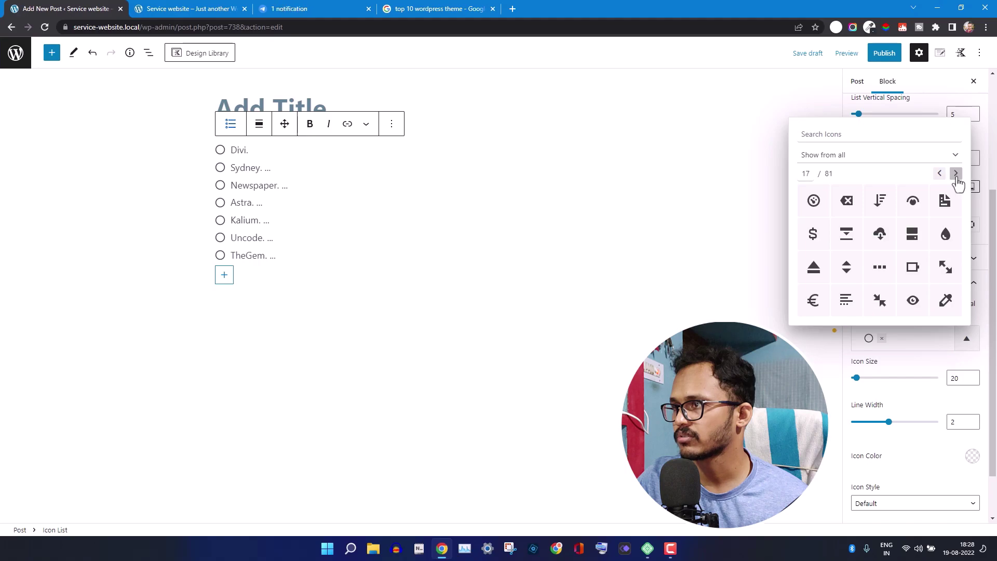
{"action": "left_click", "coordinate": [955, 173]}
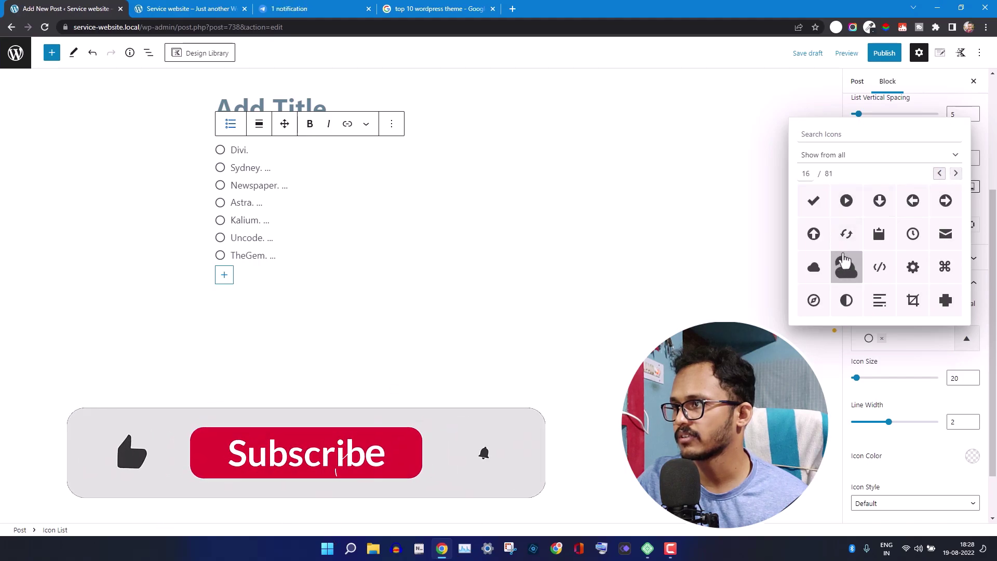
{"action": "left_click", "coordinate": [945, 204]}
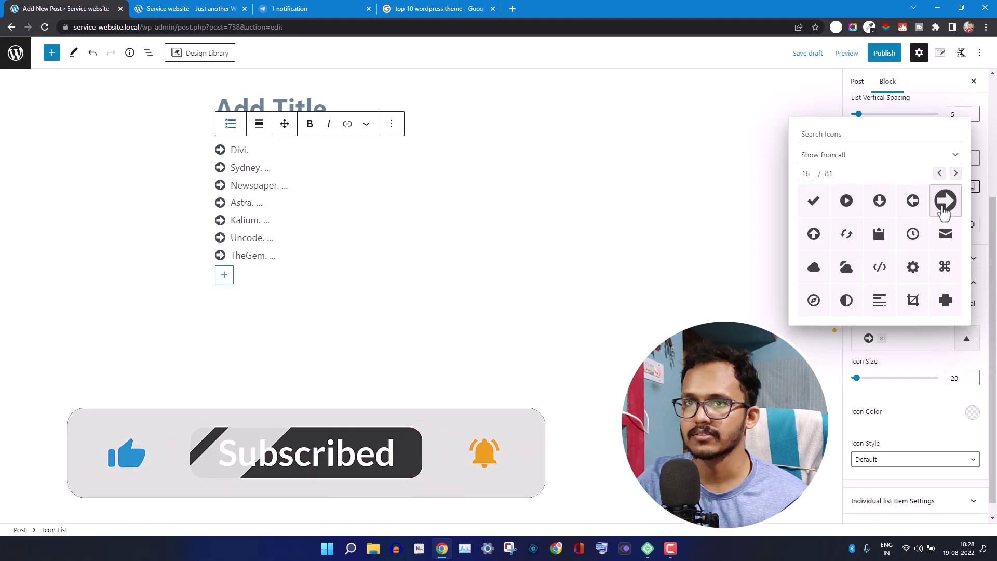
{"action": "left_click", "coordinate": [956, 173]}
{"action": "left_click", "coordinate": [956, 173]}
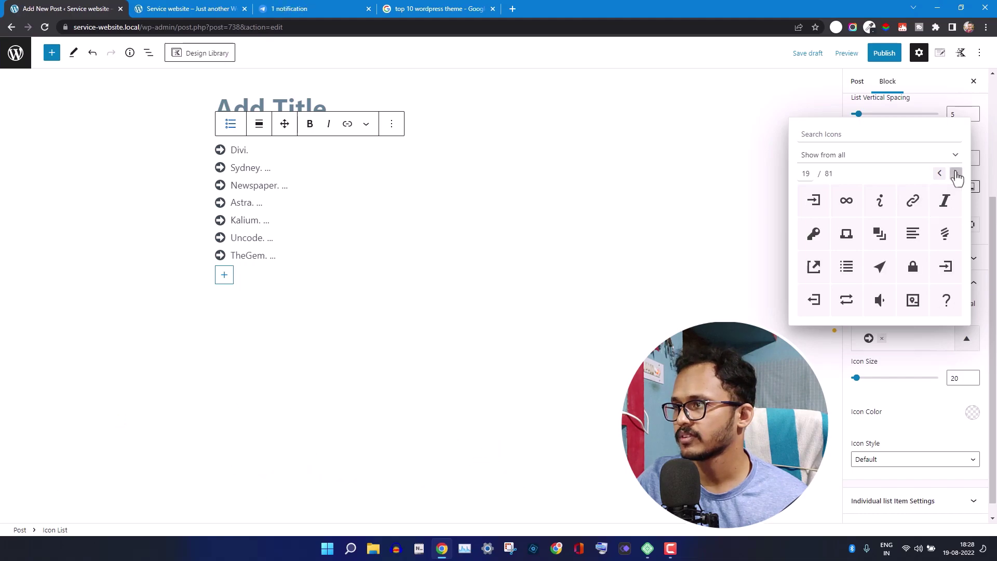
Try dash bullets, then switch back to circled right-arrow icons
{"action": "double_click", "coordinate": [956, 173]}
{"action": "left_click", "coordinate": [946, 166]}
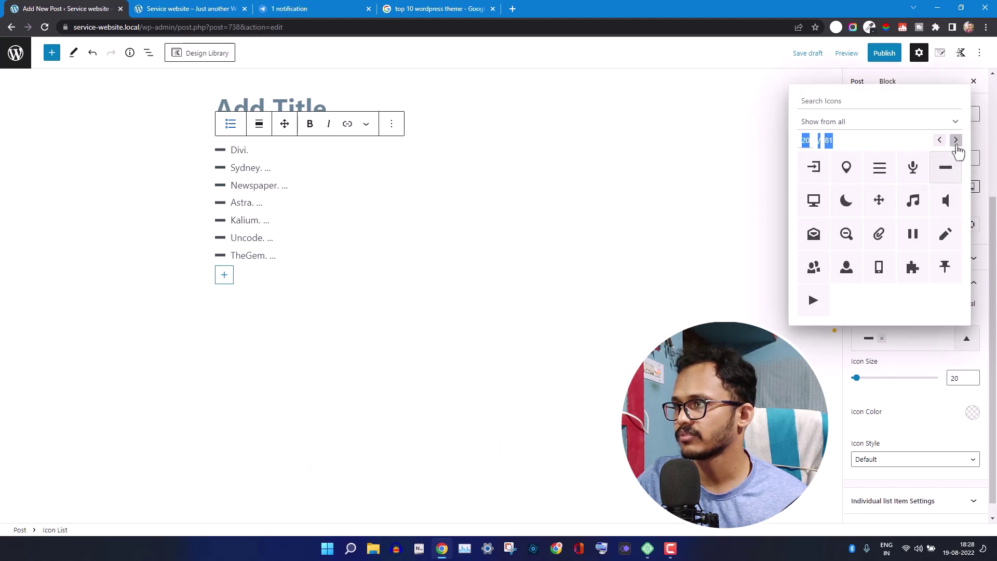
{"action": "left_click", "coordinate": [956, 140]}
{"action": "left_click", "coordinate": [956, 140]}
{"action": "left_click", "coordinate": [956, 140]}
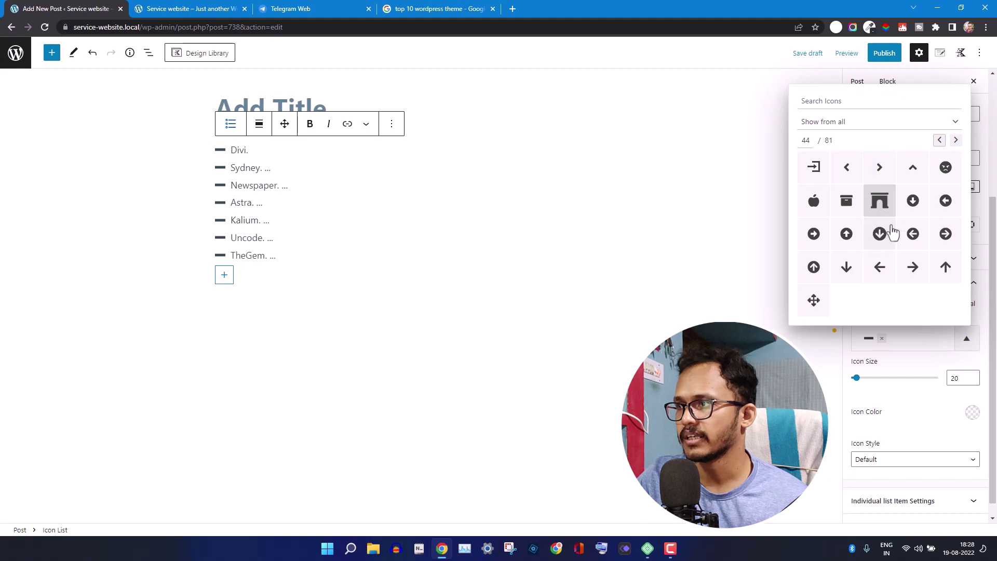
{"action": "left_click", "coordinate": [945, 234]}
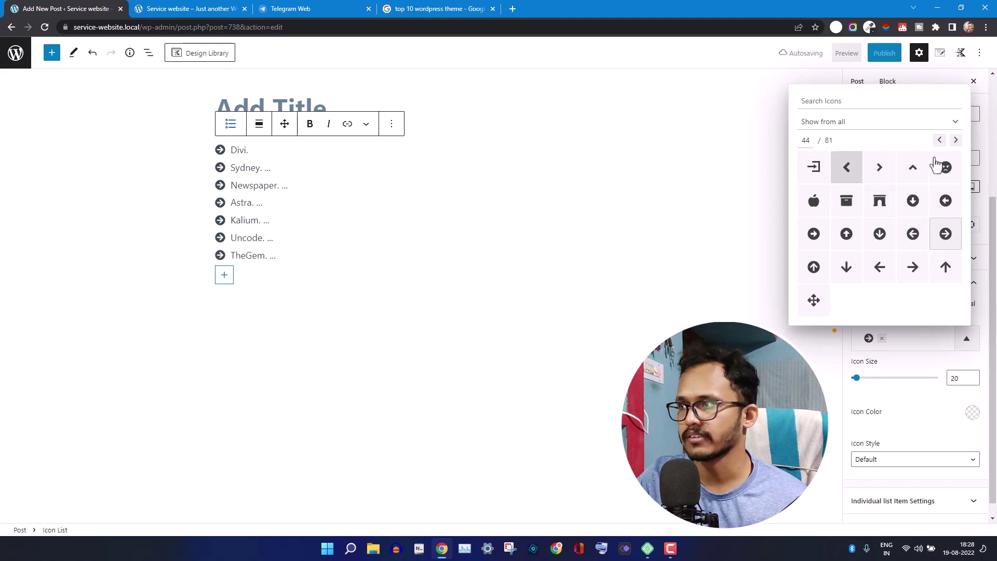
Try calendar-check bullets, then settle on the circled chevron-right icon
{"action": "double_click", "coordinate": [956, 140]}
{"action": "left_click", "coordinate": [956, 140]}
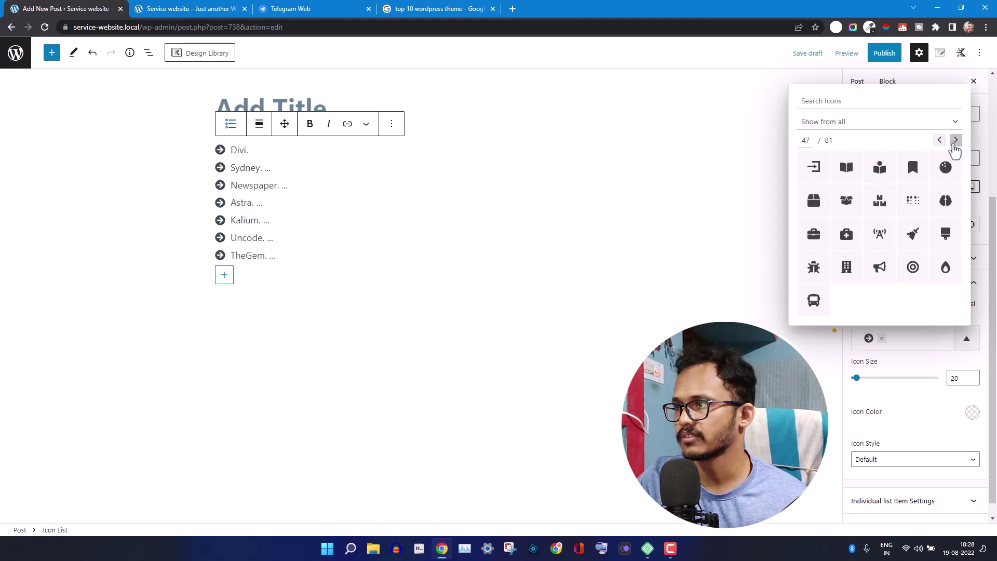
{"action": "left_click", "coordinate": [956, 139]}
{"action": "left_click", "coordinate": [956, 139]}
{"action": "left_click", "coordinate": [939, 140]}
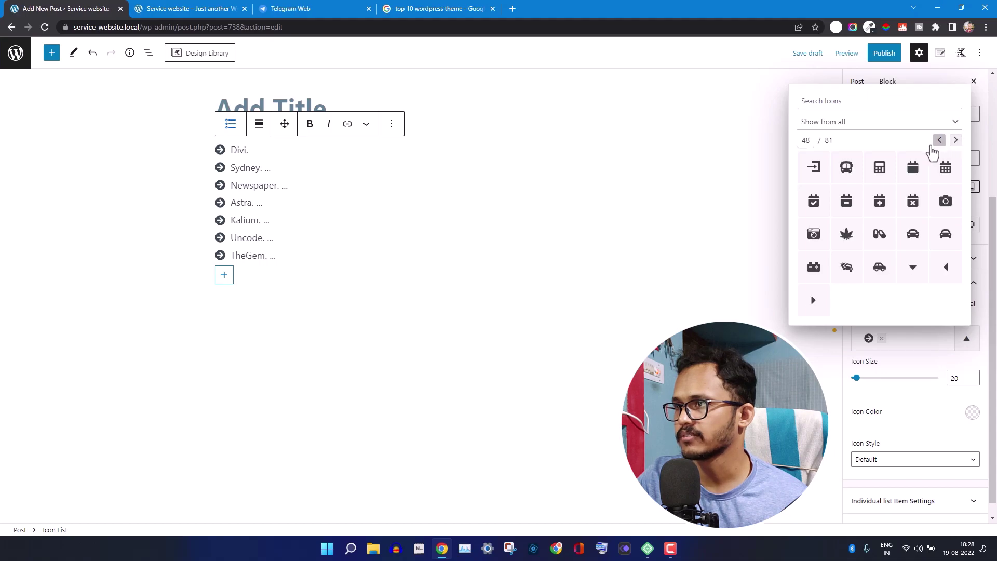
{"action": "left_click", "coordinate": [814, 200]}
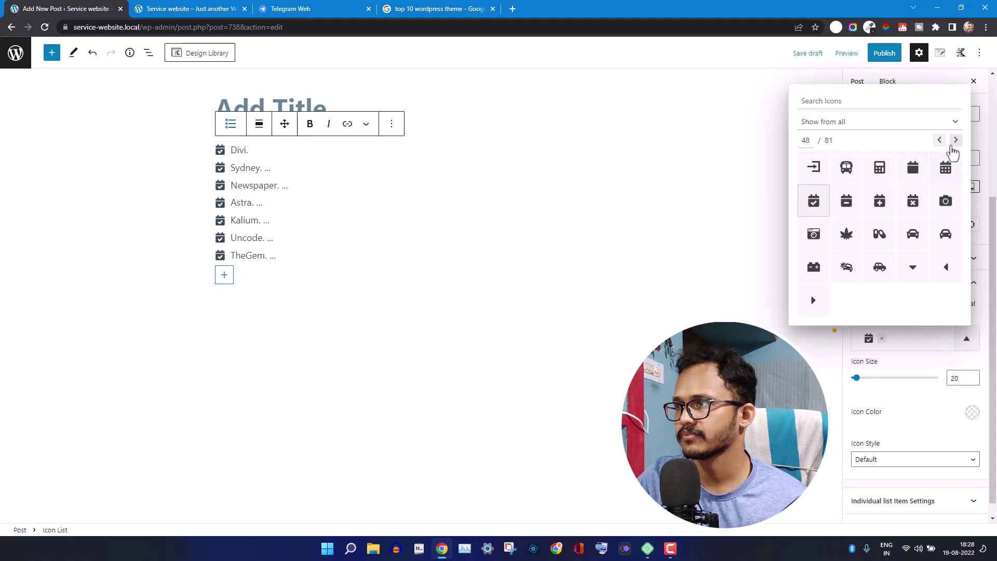
{"action": "left_click", "coordinate": [956, 139]}
{"action": "left_click", "coordinate": [956, 140]}
{"action": "left_click", "coordinate": [940, 140]}
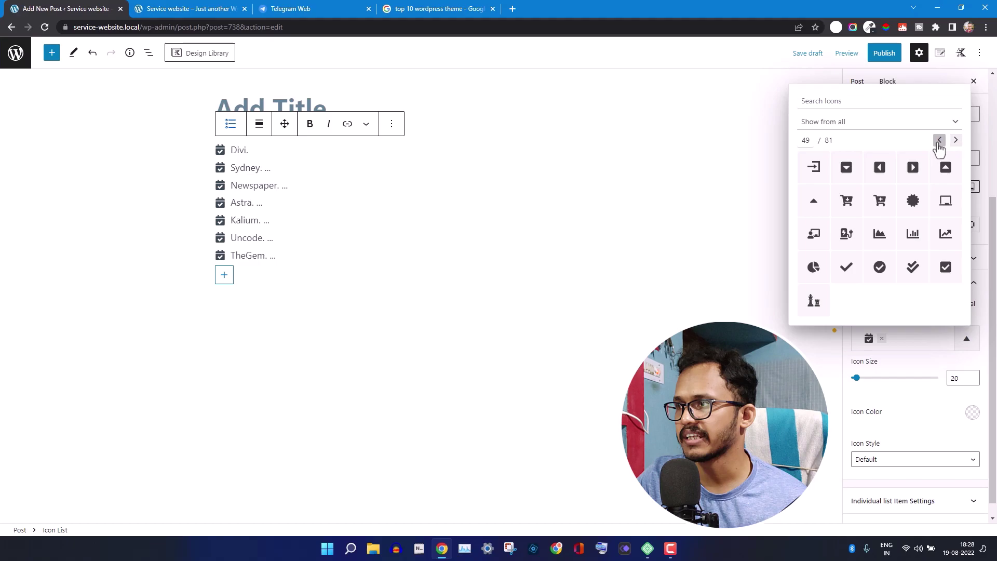
{"action": "left_click", "coordinate": [955, 141]}
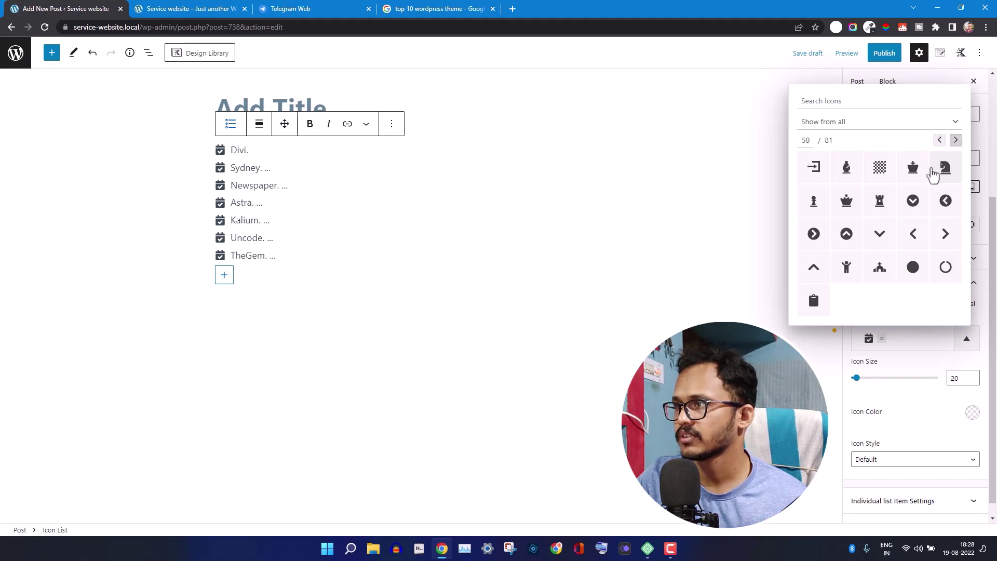
{"action": "left_click", "coordinate": [814, 233]}
Close the icon picker and deselect the Icon List to view the finished post
{"action": "left_click", "coordinate": [258, 175]}
{"action": "left_click", "coordinate": [91, 215]}
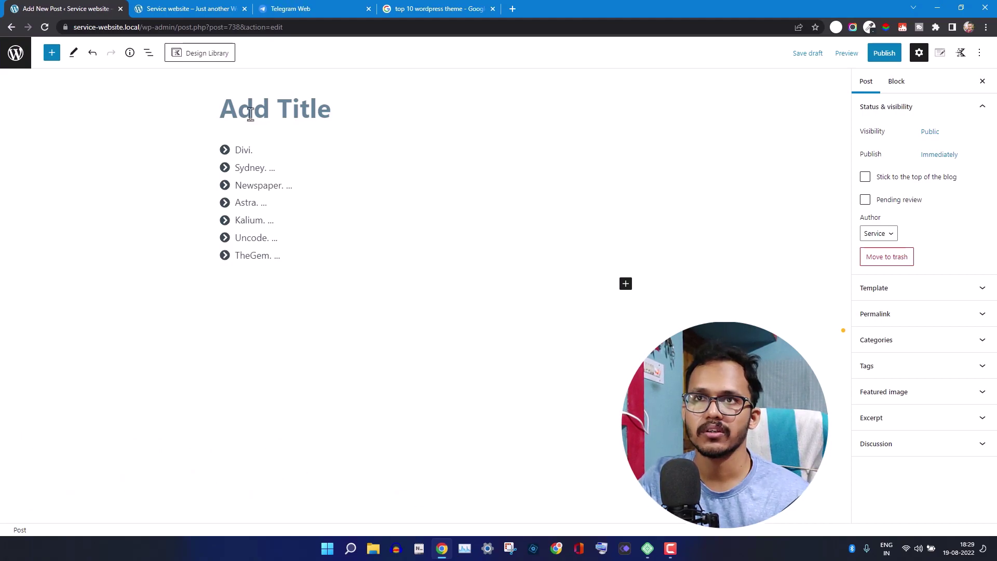
Open youtube.com in a new tab and search for 'css tutorial by key2blogging'
{"action": "left_click", "coordinate": [513, 8]}
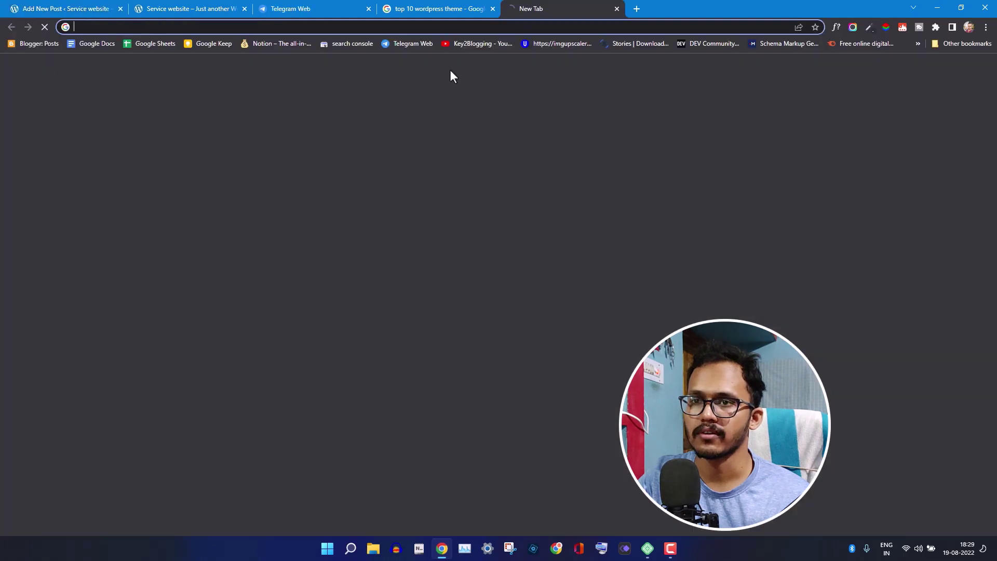
{"action": "type", "text": "youtube.com"}
{"action": "key", "text": "Return"}
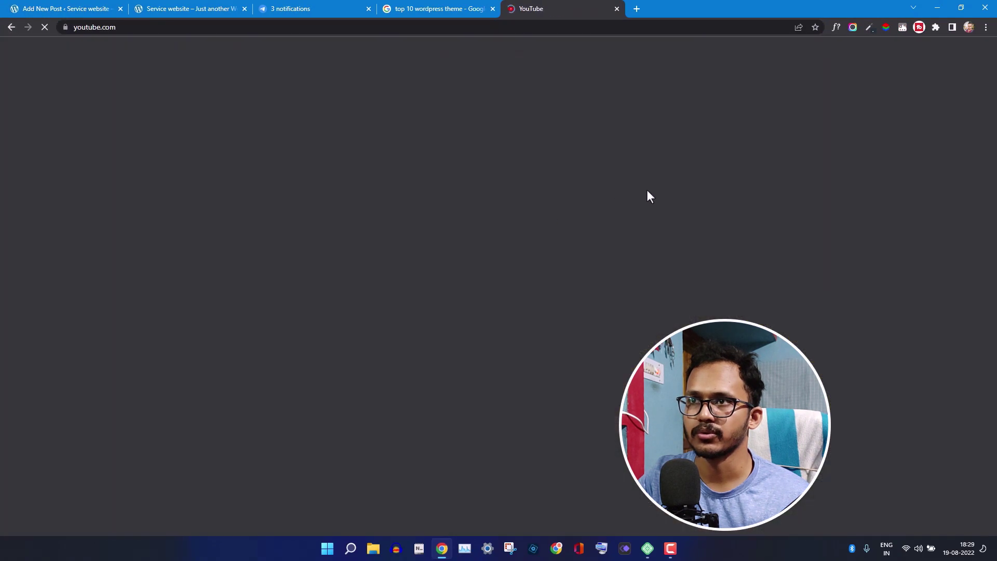
{"action": "left_click", "coordinate": [415, 52]}
{"action": "type", "text": "cs"}
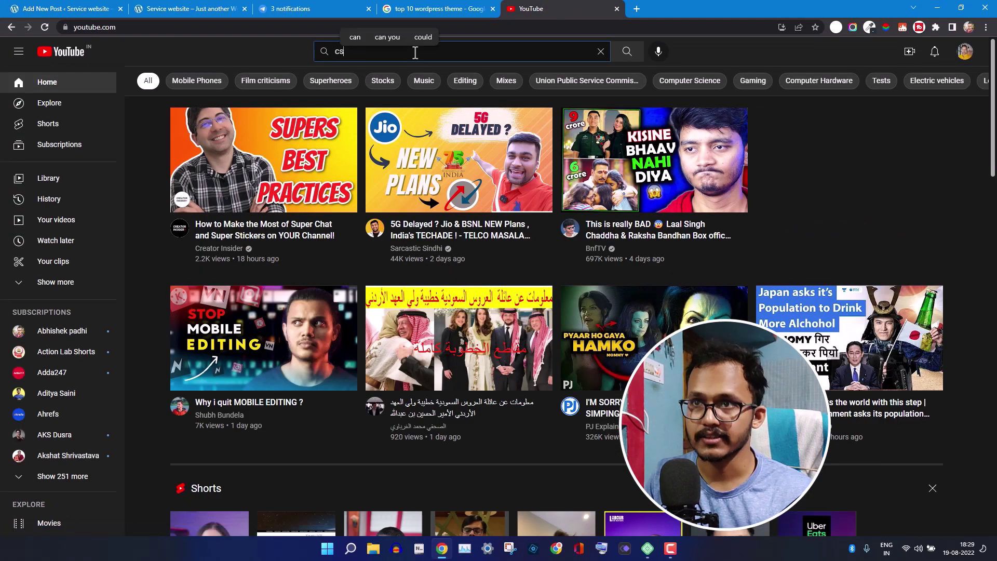
{"action": "type", "text": "s tut"}
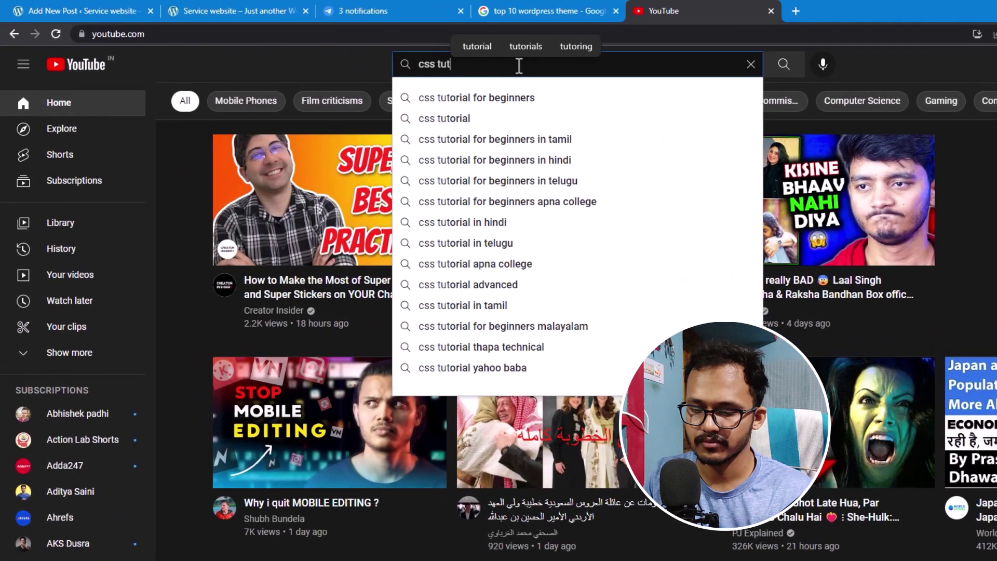
{"action": "type", "text": "orial "}
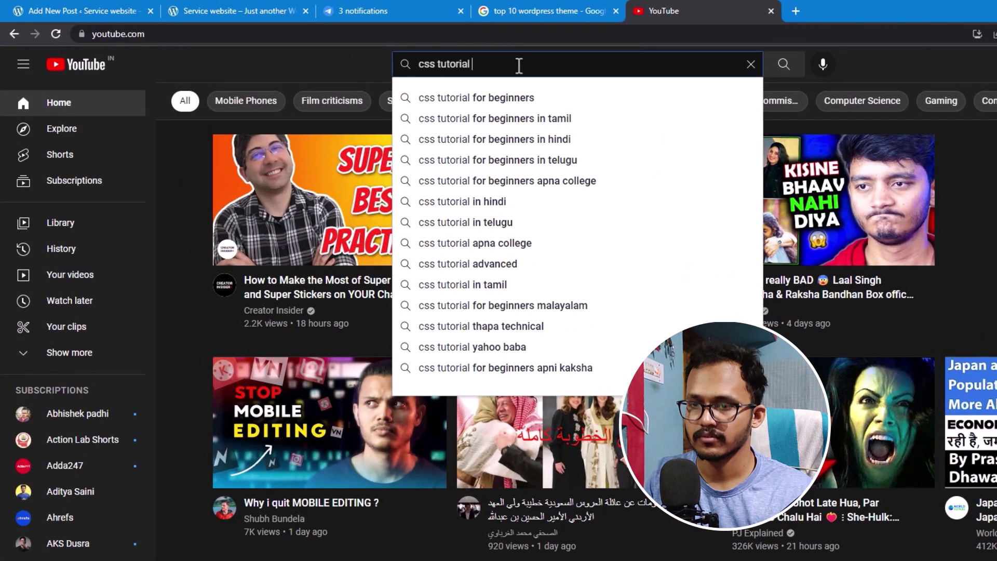
{"action": "type", "text": "by key"}
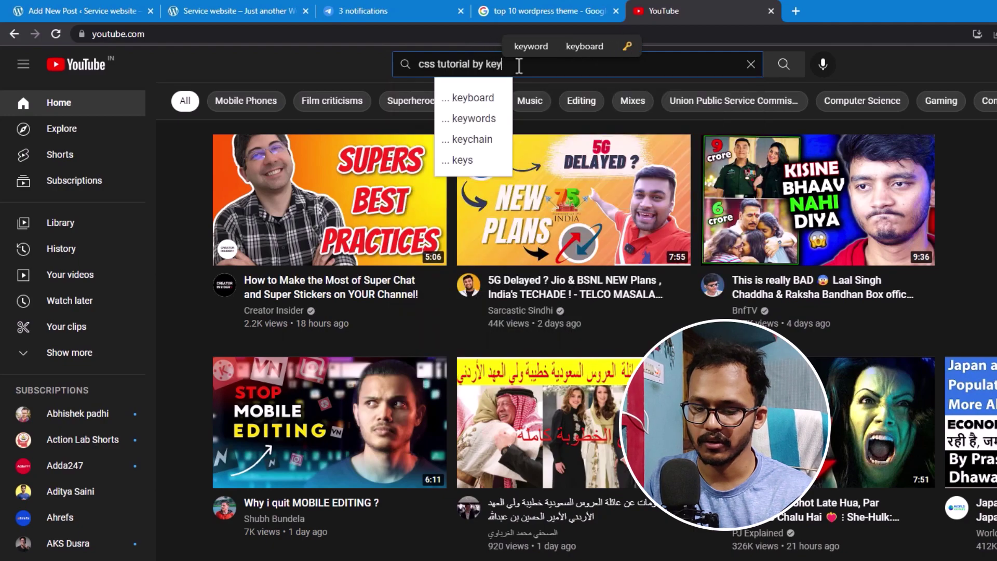
{"action": "type", "text": "2blogging"}
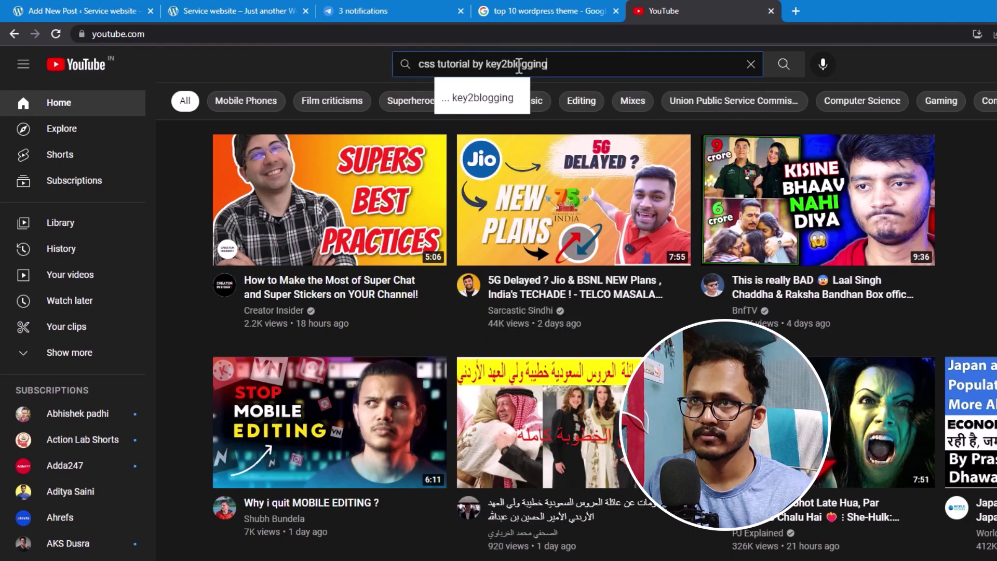
{"action": "key", "text": "Return"}
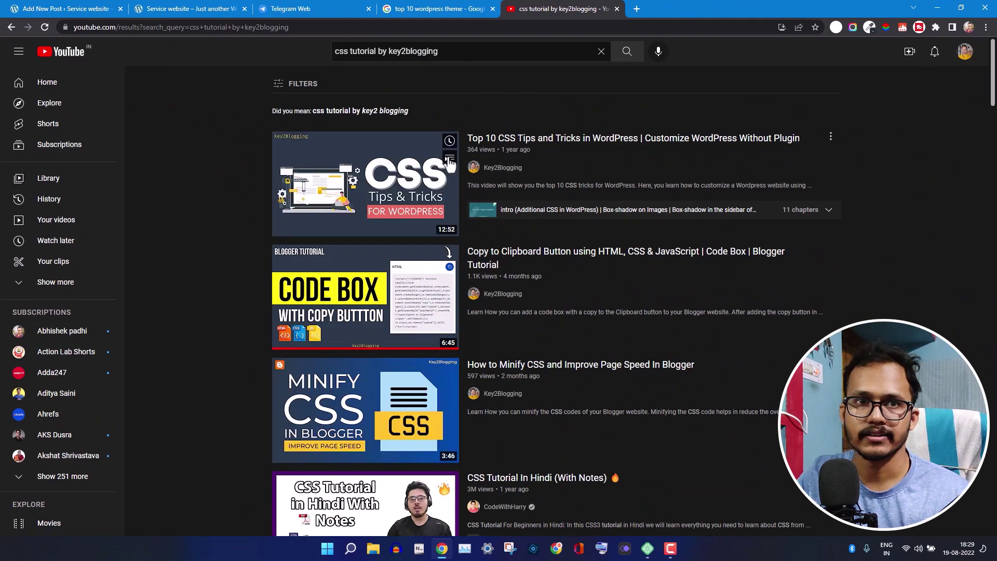
Expand the top result's 11 chapters and advance them to show 'style bullet list using CSS'
{"action": "left_click", "coordinate": [826, 210]}
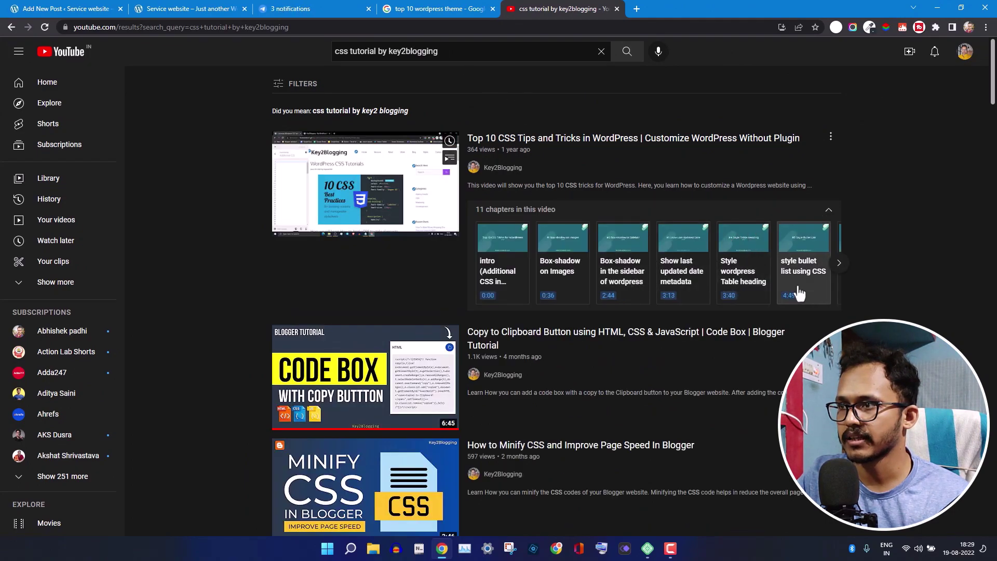
{"action": "left_click", "coordinate": [839, 263]}
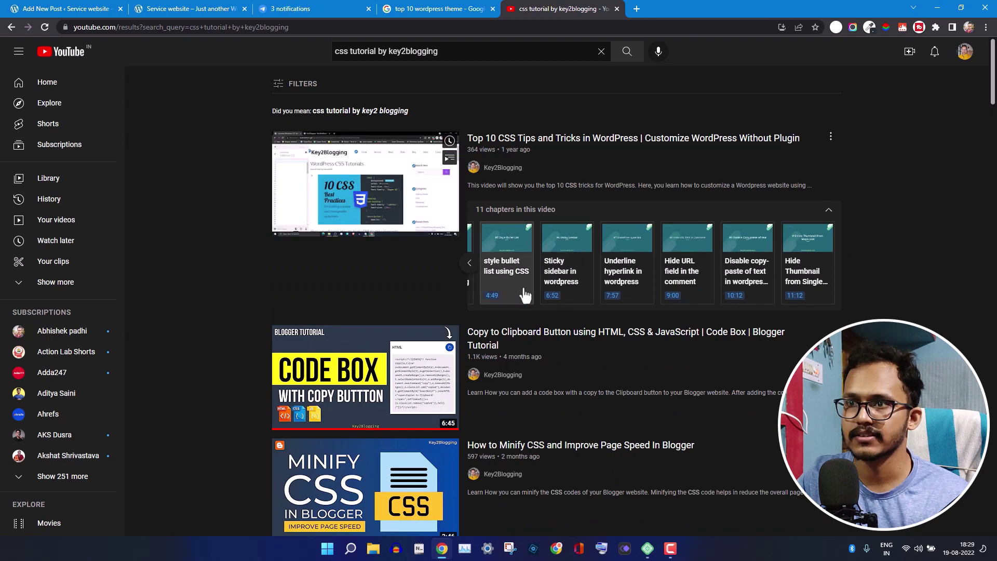